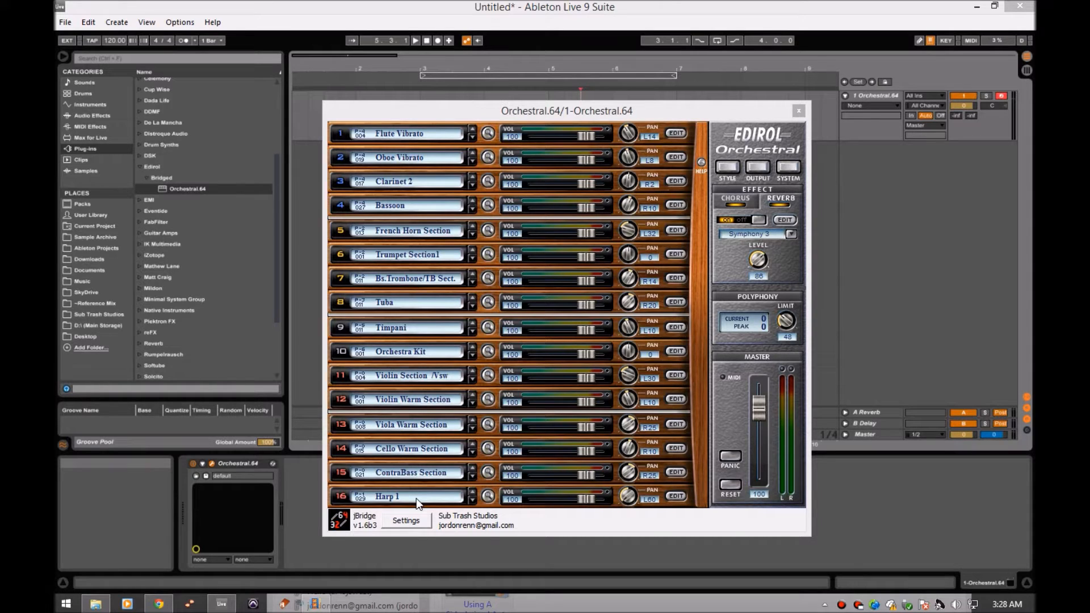
# Add two MIDI tracks to the arrangement and move the Orchestral.64 track below them.
pyautogui.click(753, 108)
pyautogui.moveTo(753, 109); pyautogui.dragTo(762, 130)
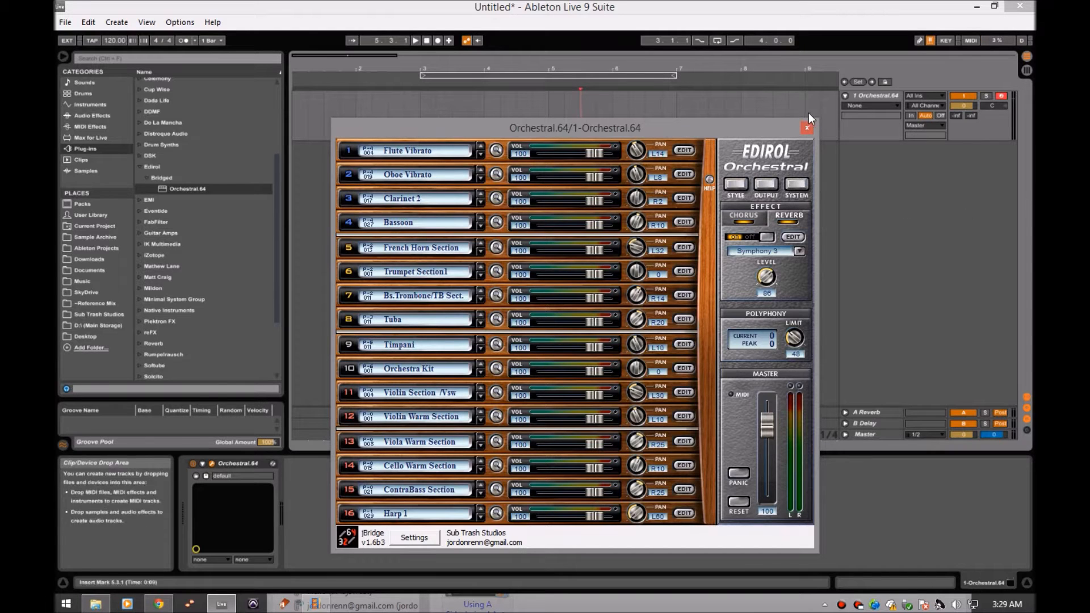
pyautogui.moveTo(690, 137); pyautogui.dragTo(700, 175)
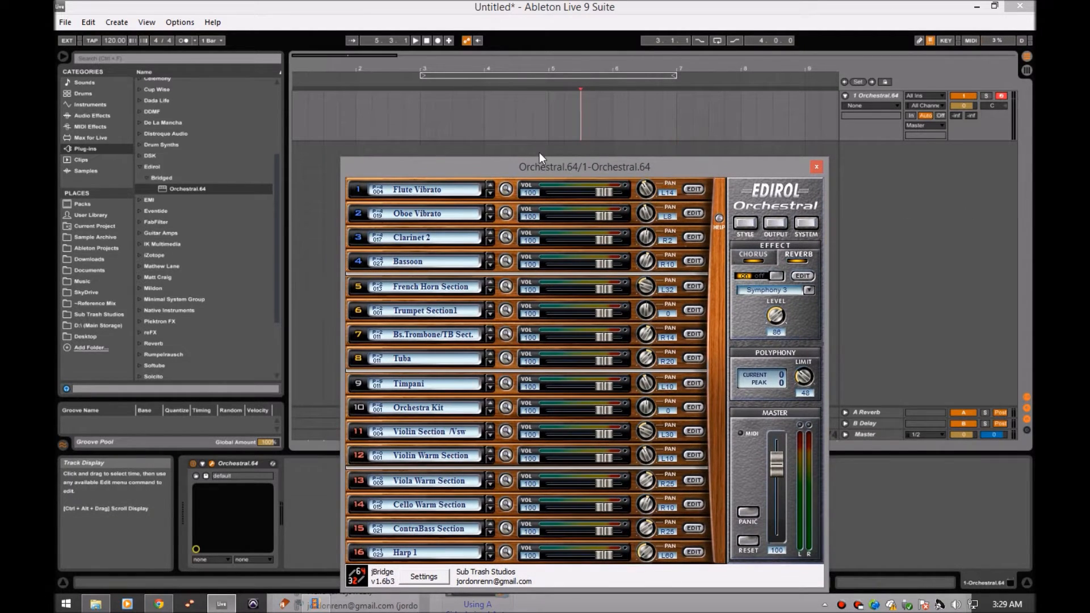
pyautogui.click(873, 93)
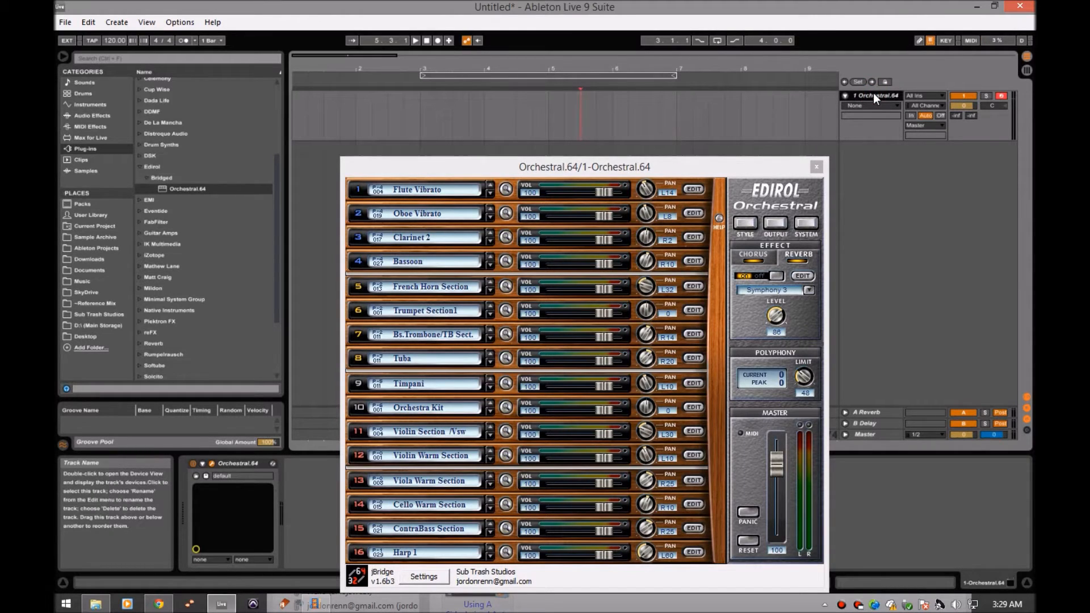
pyautogui.hotkey('ctrl', 'shift', 't')
pyautogui.hotkey('ctrl', 'shift', 't')
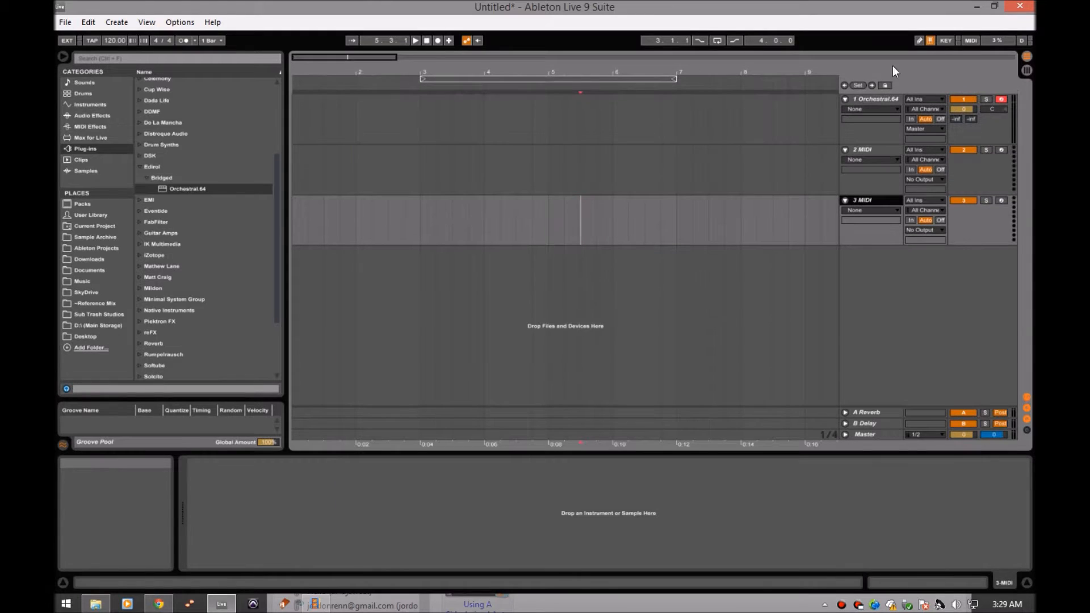
pyautogui.click(874, 148)
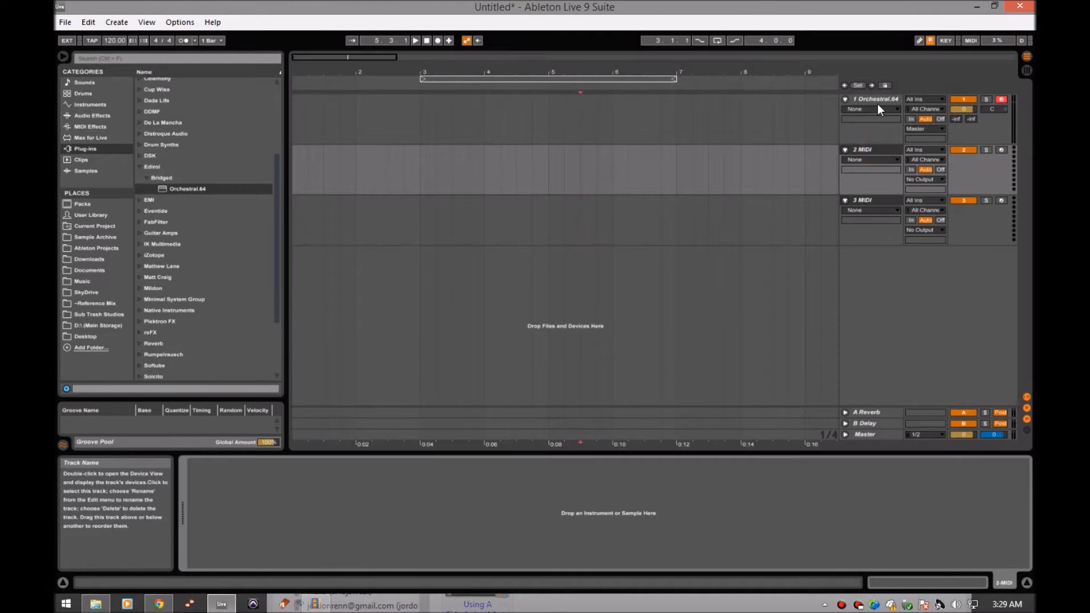
pyautogui.moveTo(874, 99); pyautogui.dragTo(833, 196)
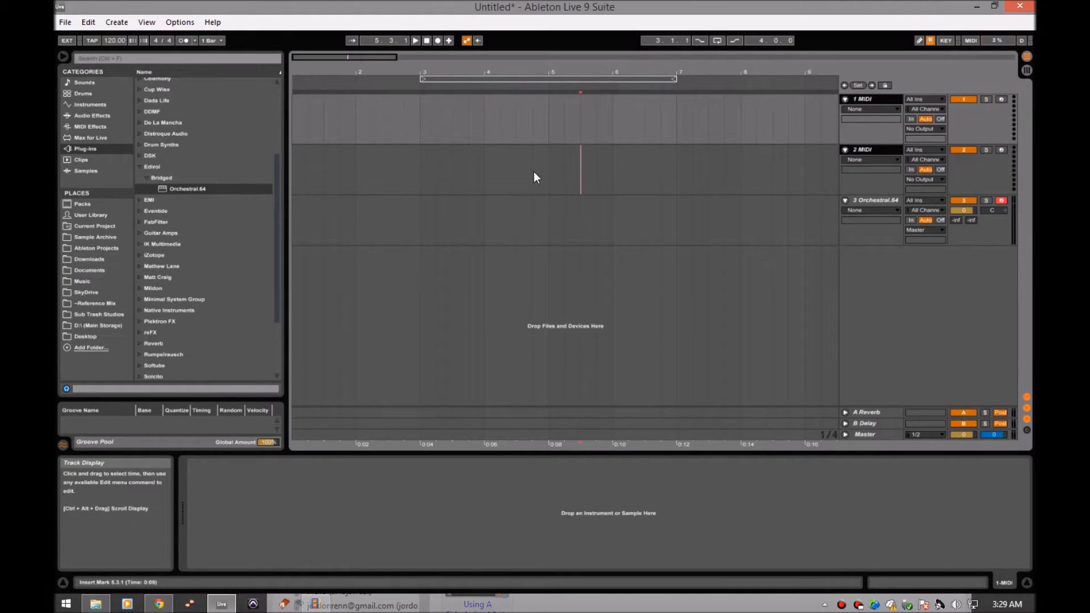
# Create an empty MIDI clip from bar 3 to bar 5 on track 1 MIDI and copy it to 2 MIDI.
pyautogui.moveTo(541, 172); pyautogui.dragTo(544, 113)
pyautogui.hotkey('ctrl', 'shift', 'm')
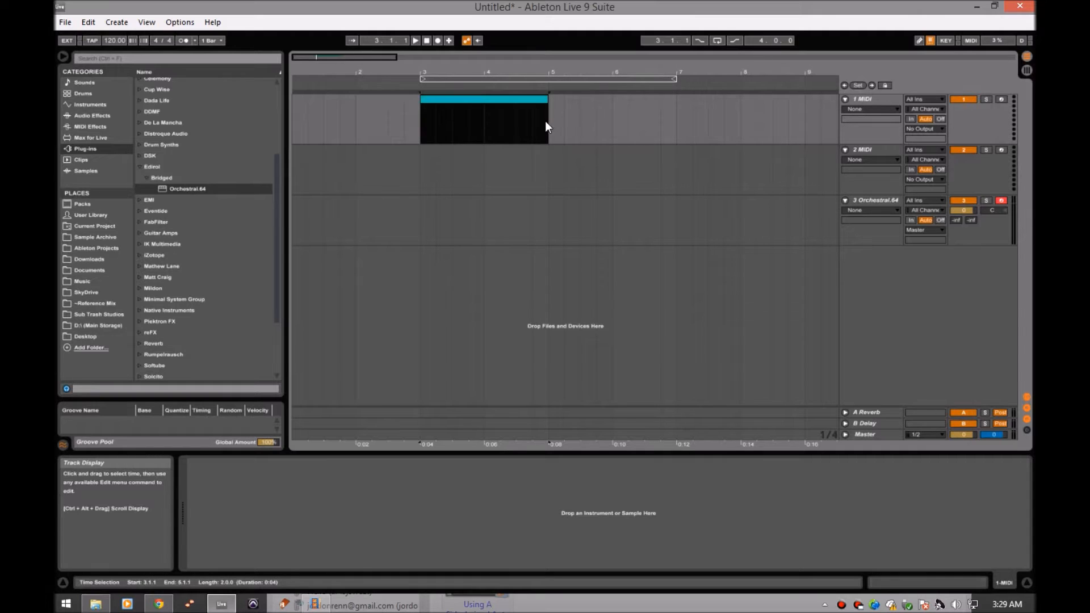
pyautogui.moveTo(537, 99); pyautogui.dragTo(537, 155)
pyautogui.click(553, 168)
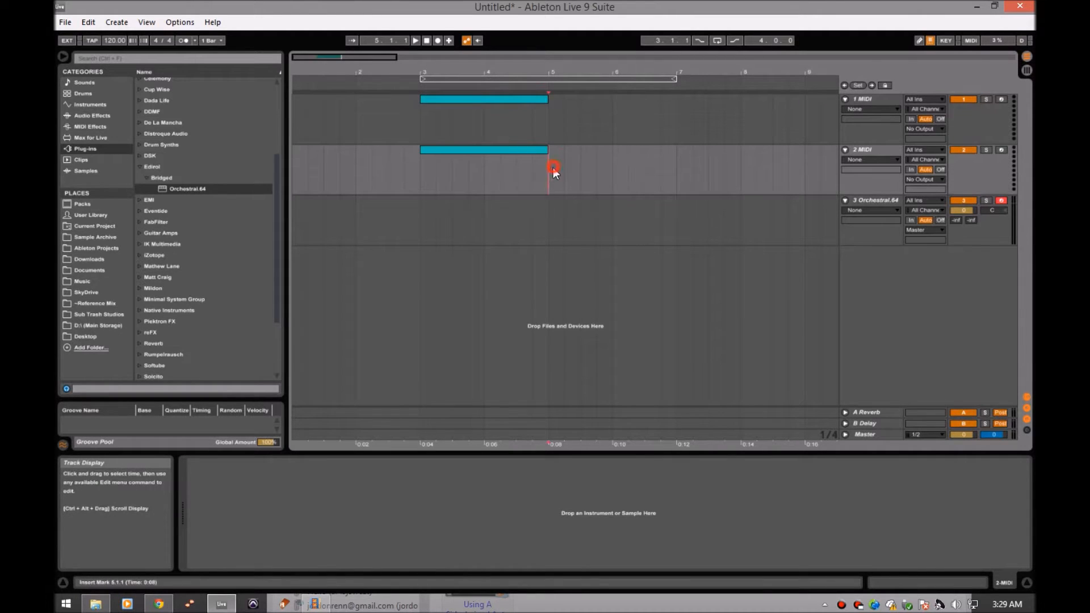
pyautogui.click(424, 162)
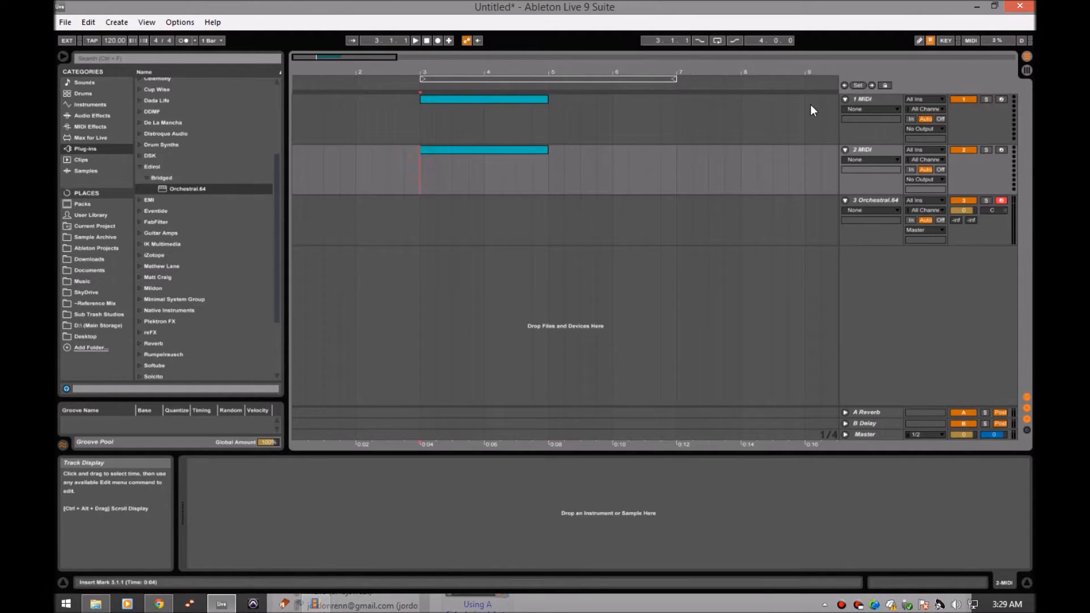
# Duplicate the 2 MIDI track twice, giving four MIDI tracks with matching clips above the Orchestral.64 track.
pyautogui.click(873, 149)
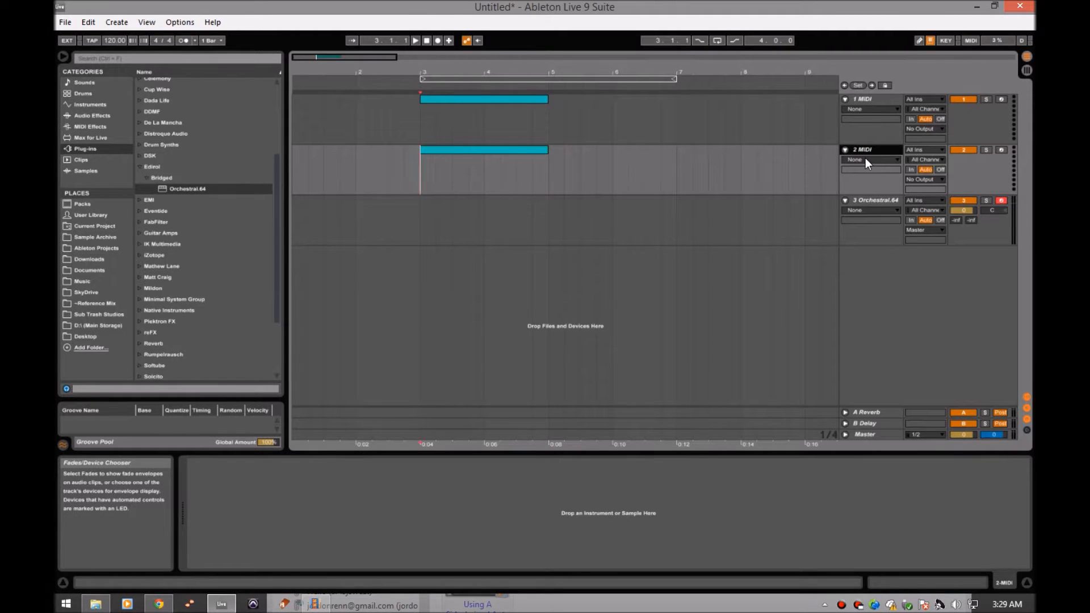
pyautogui.hotkey('ctrl', 'd')
pyautogui.hotkey('ctrl', 'd')
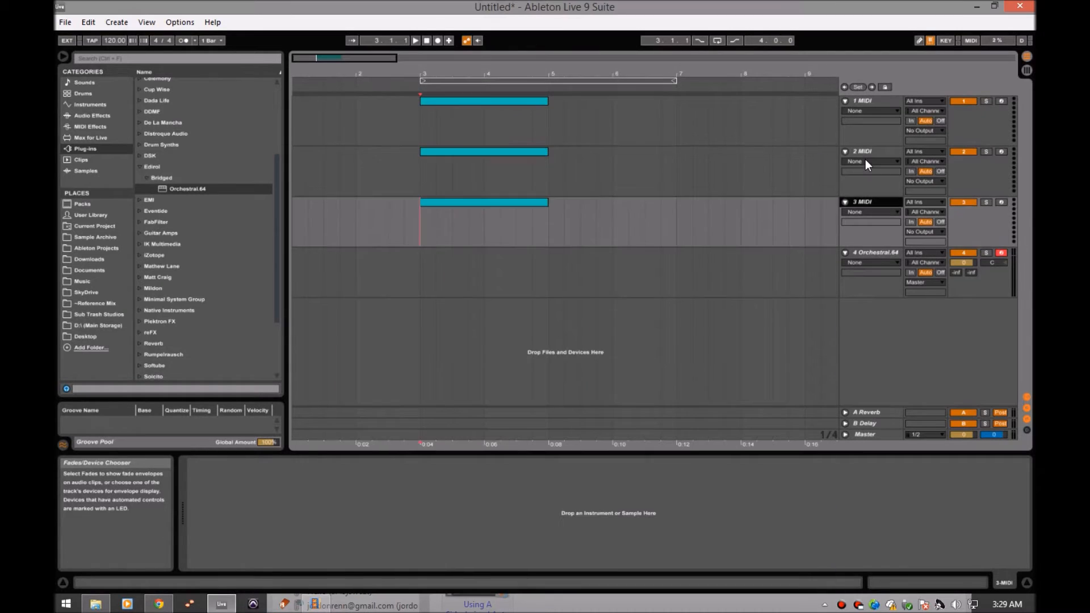
pyautogui.click(421, 221)
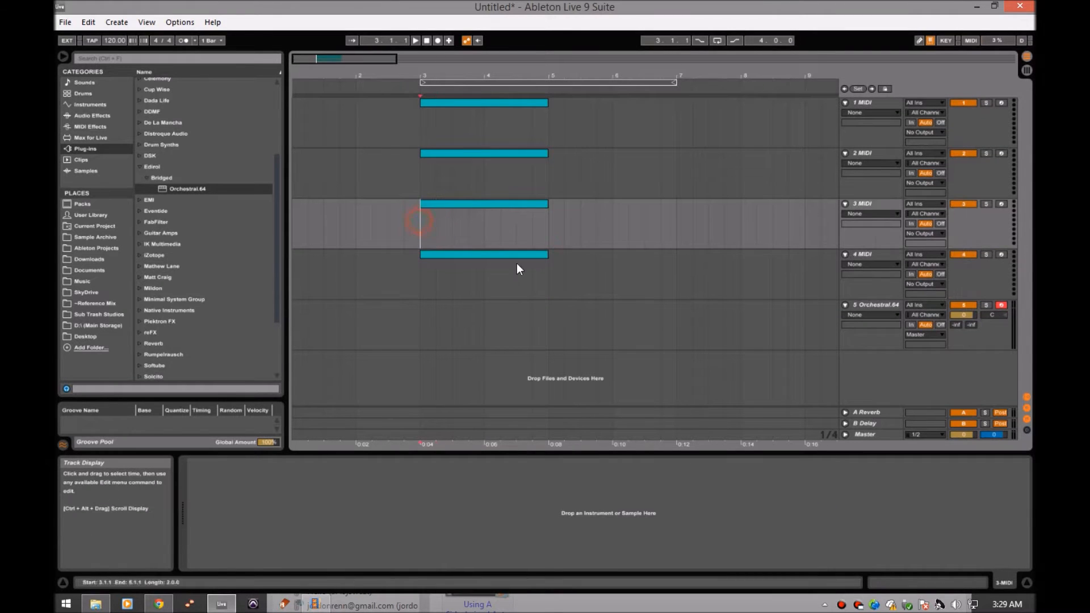
# Fill the two-bar clip on 1 MIDI with eight consecutive one-beat C2 notes.
pyautogui.doubleClick(475, 111)
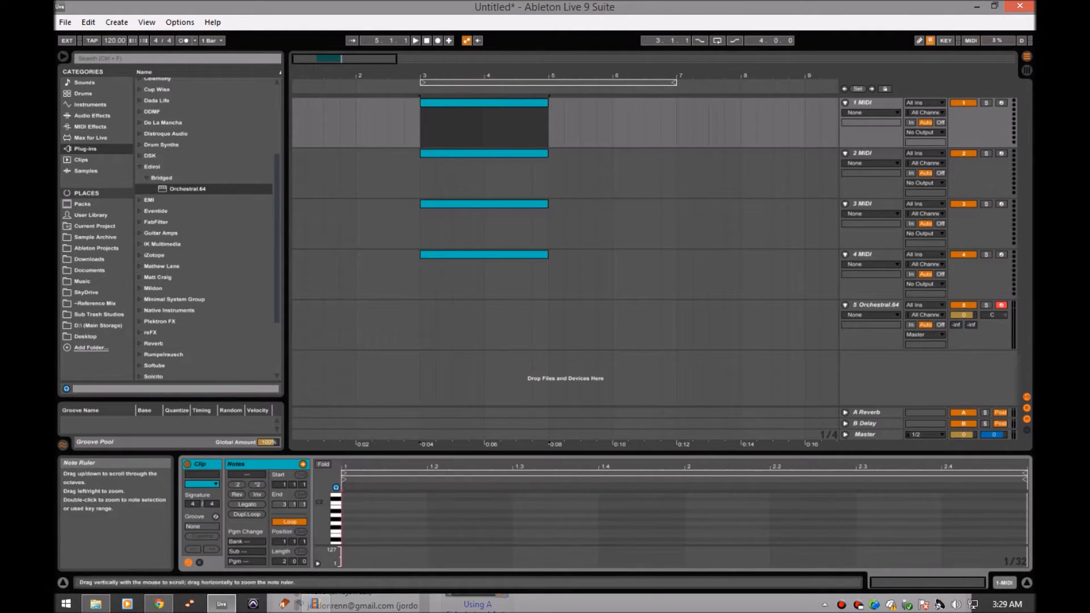
pyautogui.click(336, 506)
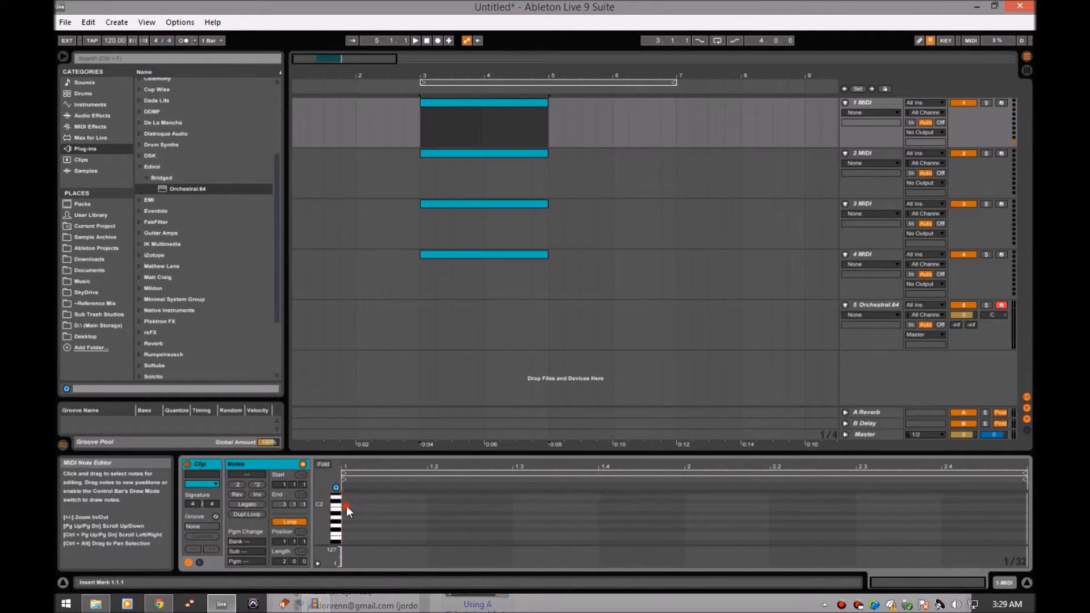
pyautogui.doubleClick(347, 506)
pyautogui.moveTo(353, 506); pyautogui.dragTo(420, 514)
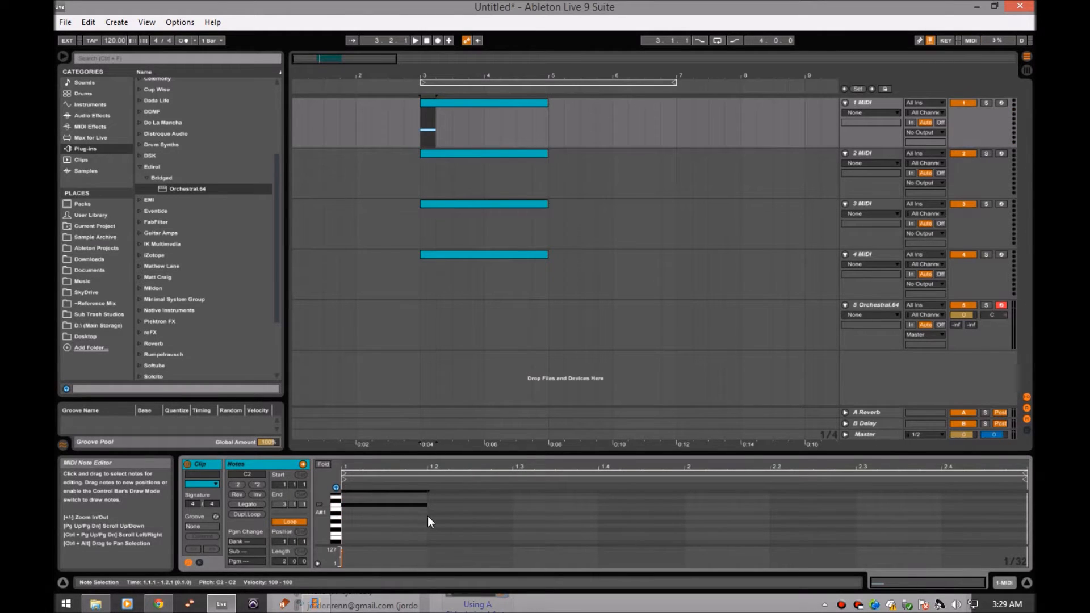
pyautogui.hotkey('ctrl', 'd')
pyautogui.hotkey('ctrl', 'd')
pyautogui.hotkey('ctrl', 'd')
pyautogui.hotkey('ctrl', 'd')
pyautogui.hotkey('ctrl', 'd')
pyautogui.hotkey('ctrl', 'd')
pyautogui.hotkey('ctrl', 'd')
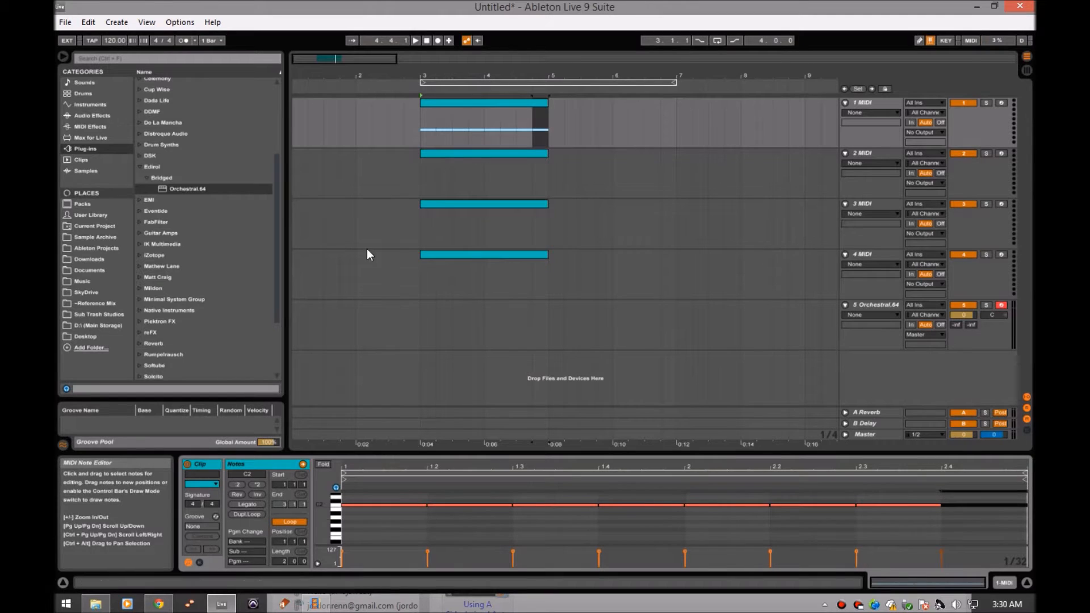
# Copy the 1 MIDI clip onto 2 MIDI and transpose all of the copy's notes up two octaves to C4.
pyautogui.click(448, 103)
pyautogui.click(455, 154)
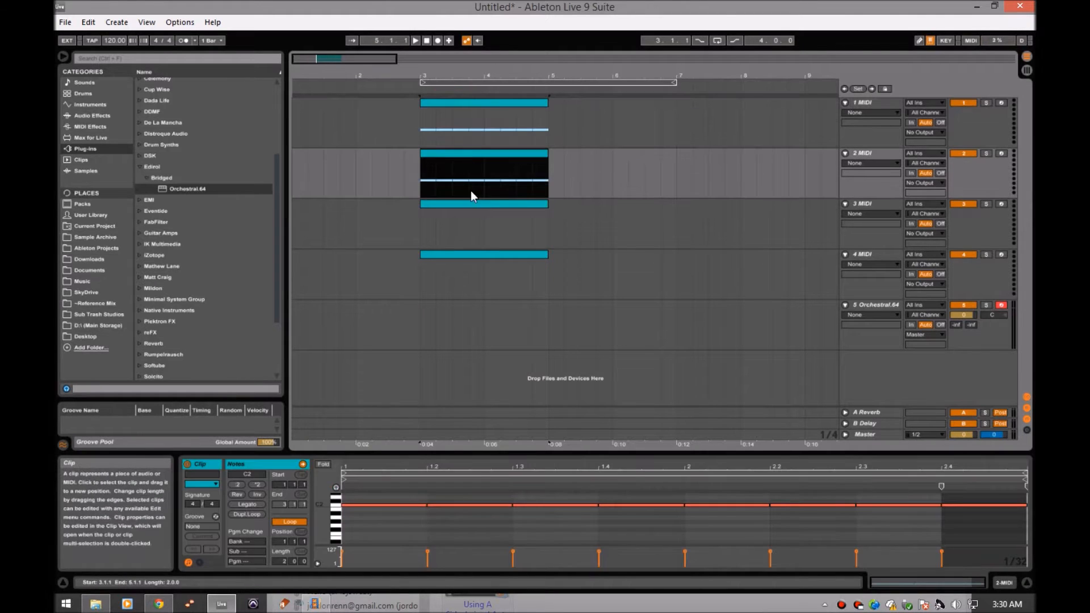
pyautogui.click(971, 522)
pyautogui.hotkey('ctrl', 'a')
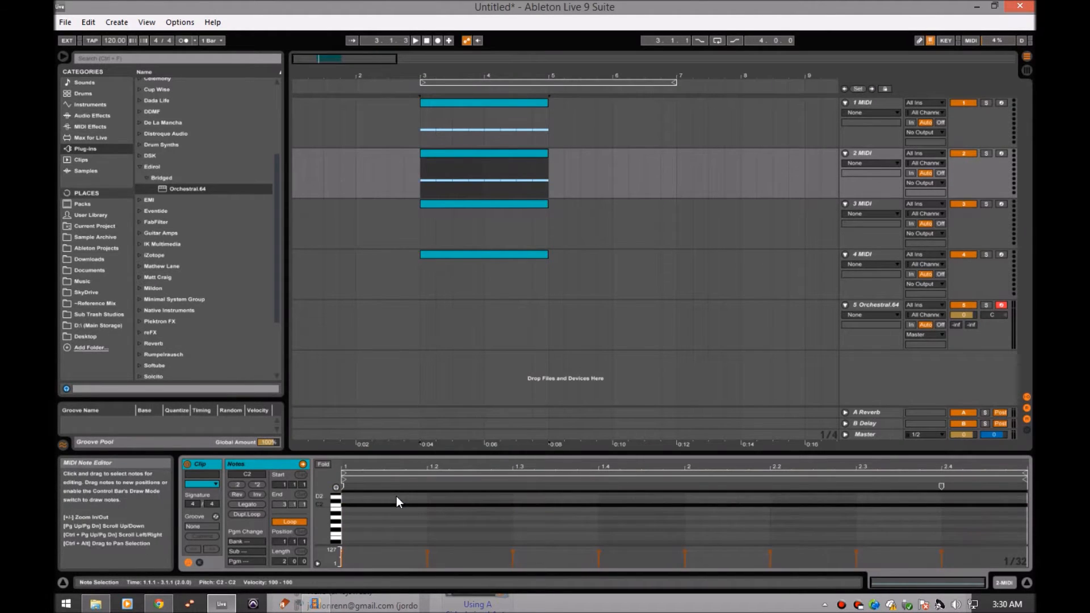
pyautogui.hotkey('shift', 'Up')
pyautogui.hotkey('shift', 'Up')
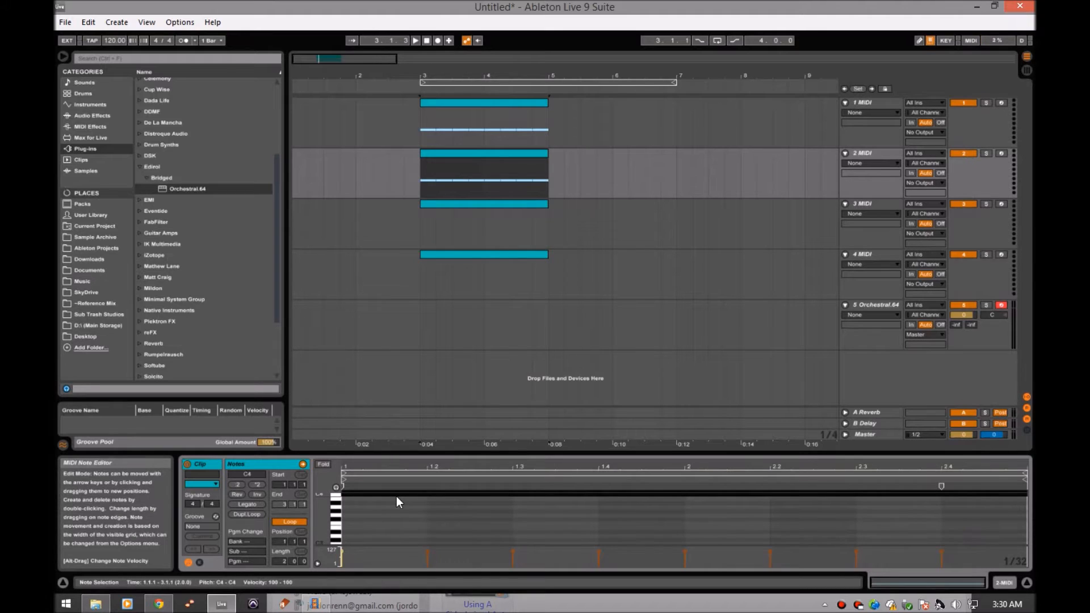
# Copy the 2 MIDI clip onto 3 MIDI and 4 MIDI, and play the arrangement from bar 3.
pyautogui.click(492, 193)
pyautogui.moveTo(492, 153); pyautogui.dragTo(488, 256)
pyautogui.click(424, 225)
pyautogui.press('space')
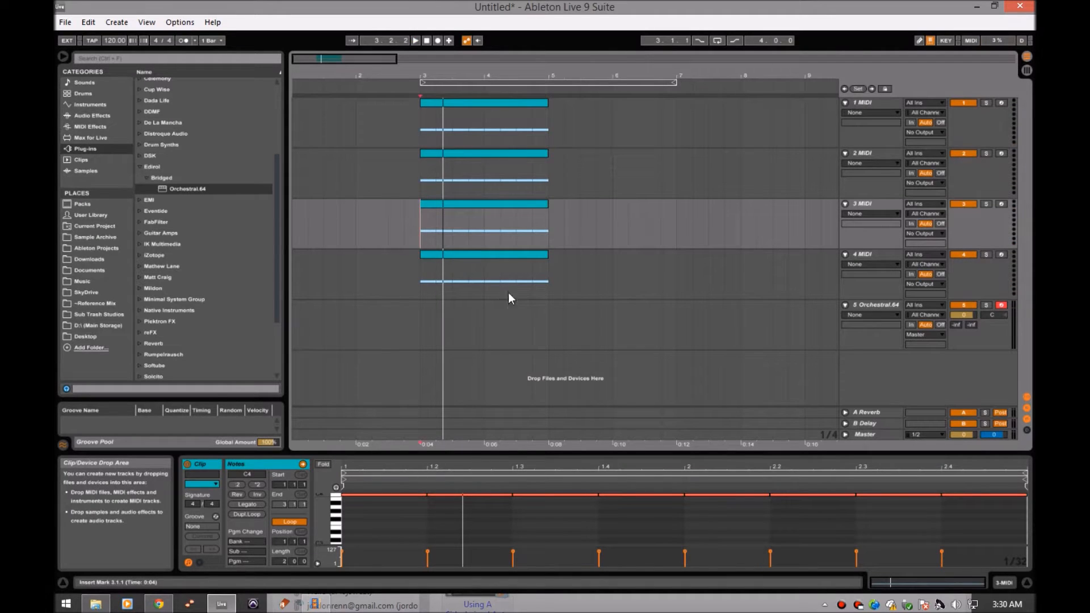
# Bring up the Orchestral.64 instrument to examine its sixteen part slots, and return to the arrangement.
pyautogui.click(444, 325)
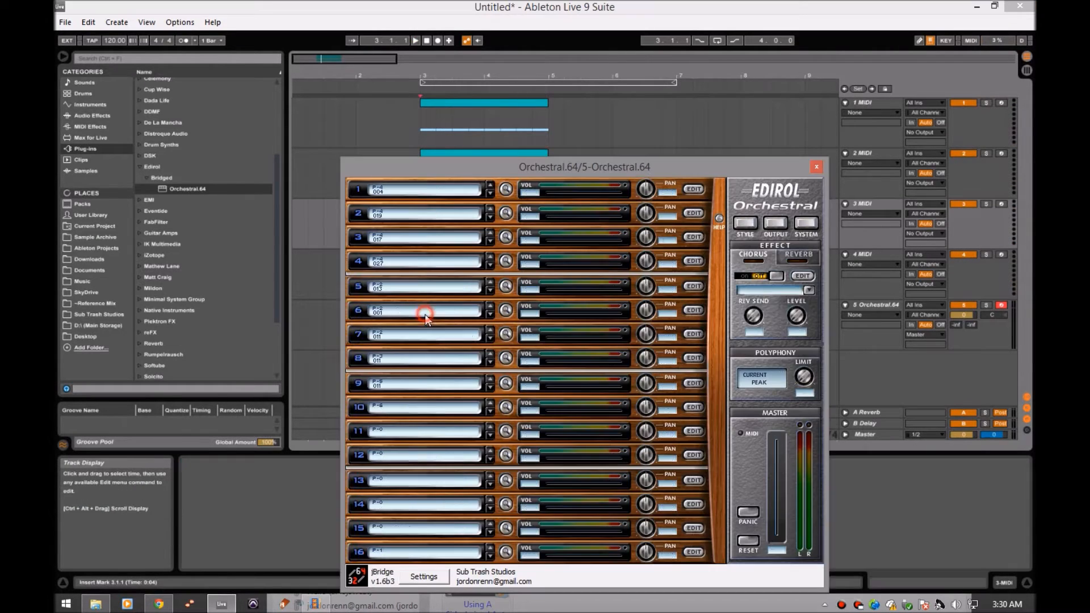
pyautogui.moveTo(582, 170); pyautogui.dragTo(560, 161)
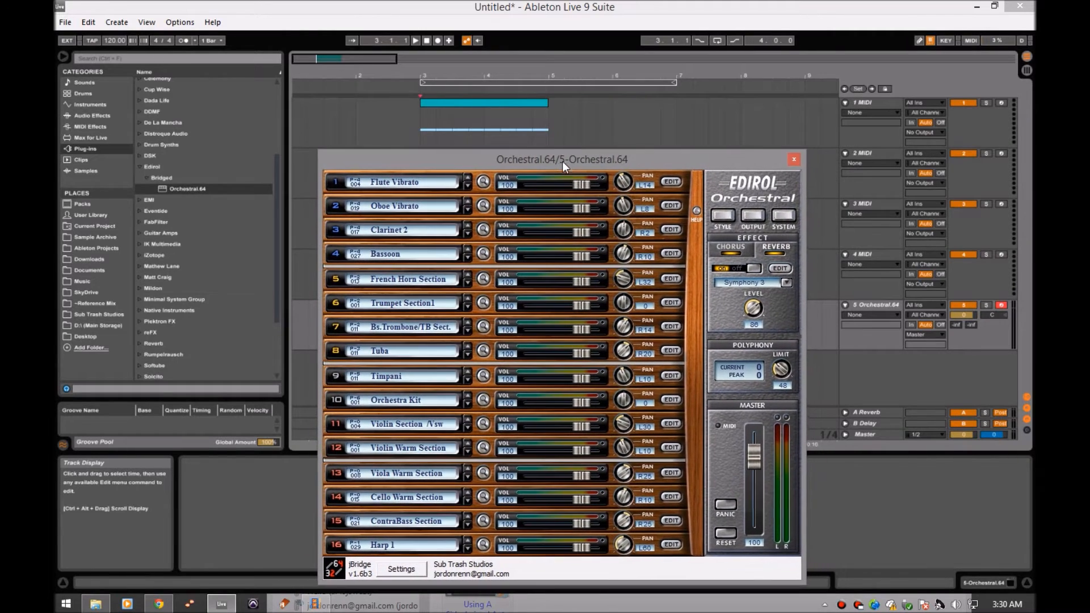
pyautogui.click(816, 122)
pyautogui.click(724, 168)
pyautogui.click(708, 227)
pyautogui.click(703, 269)
pyautogui.click(725, 143)
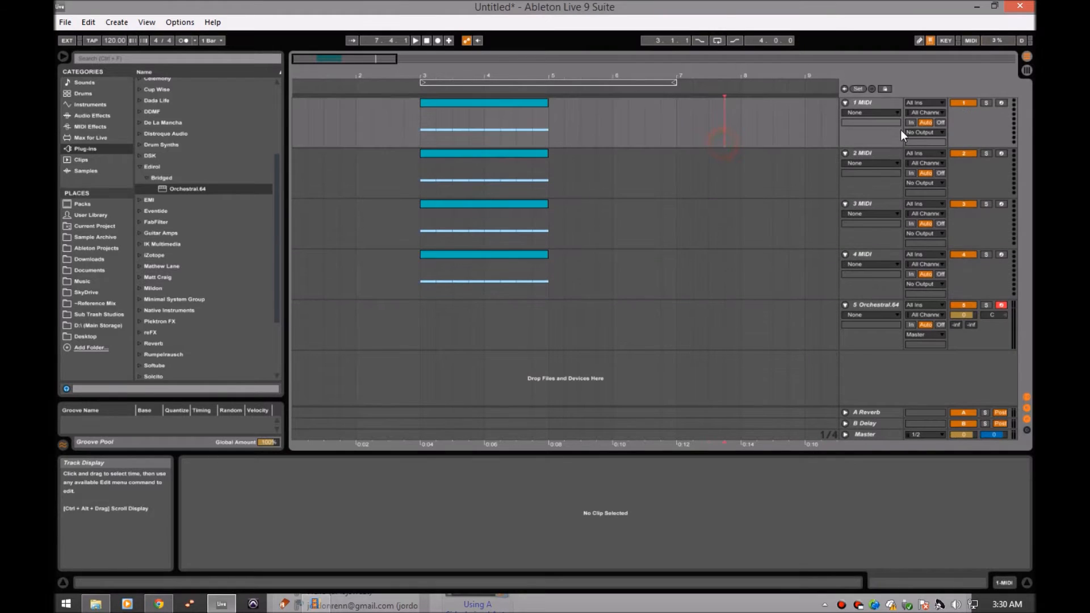
# Route the MIDI output of tracks 1 MIDI and 2 MIDI to 5-Orchestral.64.
pyautogui.click(930, 132)
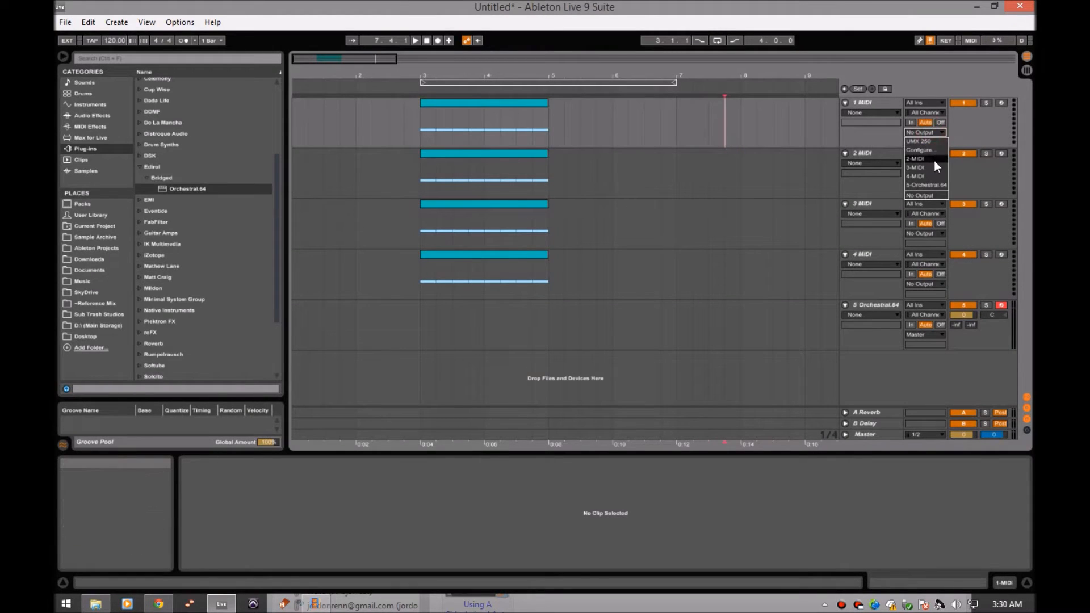
pyautogui.click(933, 185)
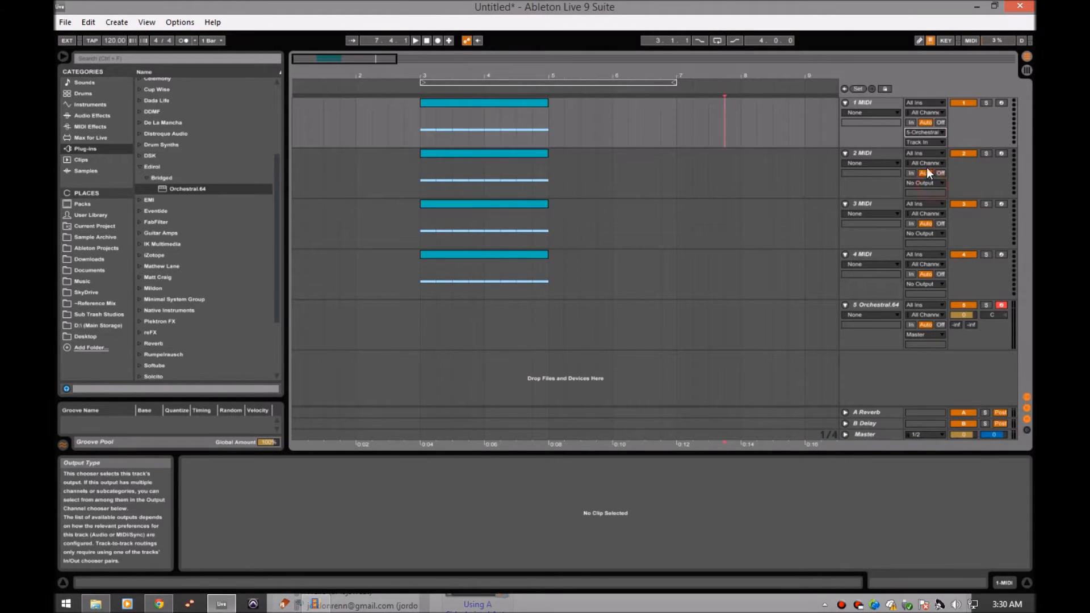
pyautogui.click(929, 183)
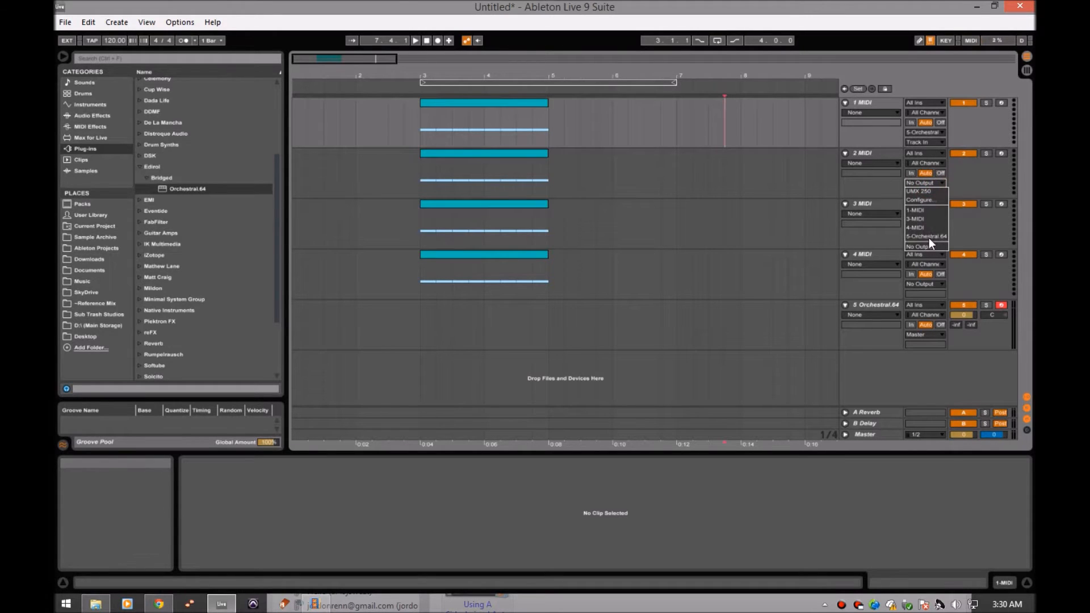
pyautogui.click(928, 238)
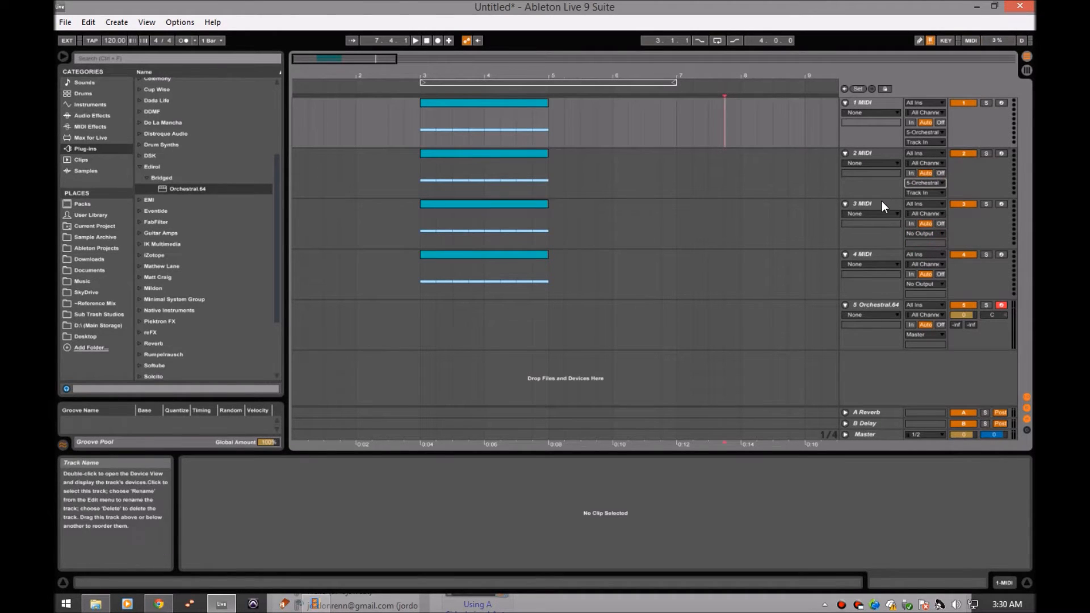
# Select tracks 3 MIDI and 4 MIDI together and route their MIDI output to 5-Orchestral.64.
pyautogui.click(867, 202)
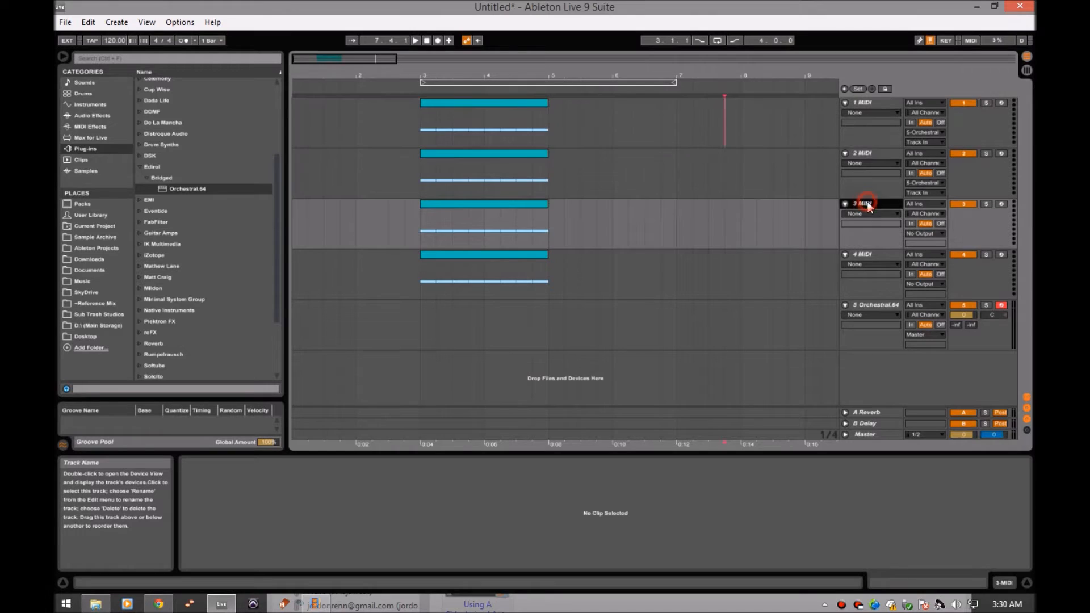
pyautogui.keyDown('shift'); pyautogui.click(874, 254); pyautogui.keyUp('shift')
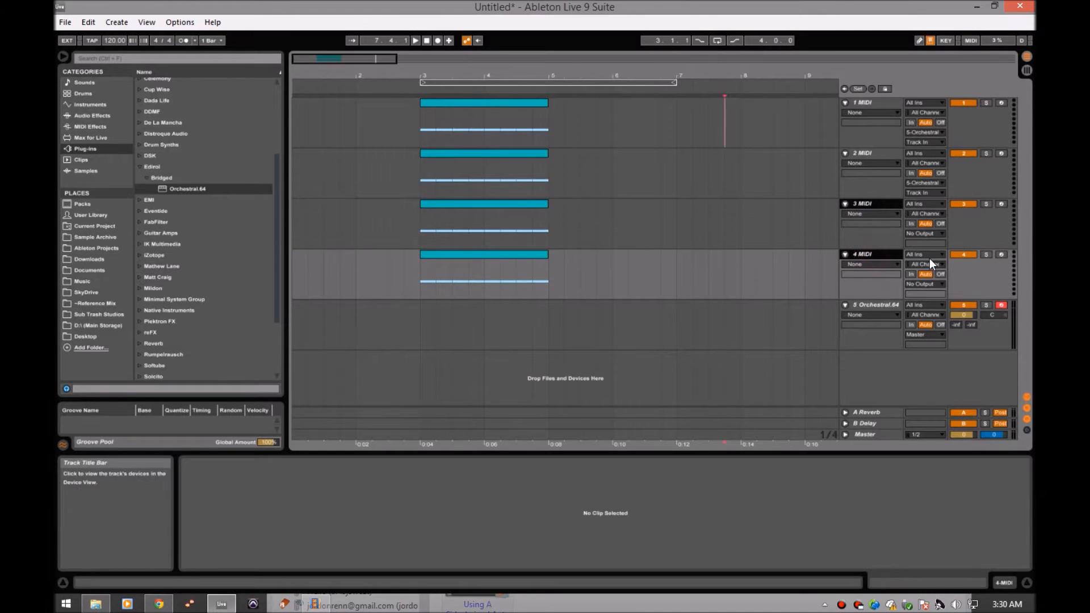
pyautogui.click(939, 234)
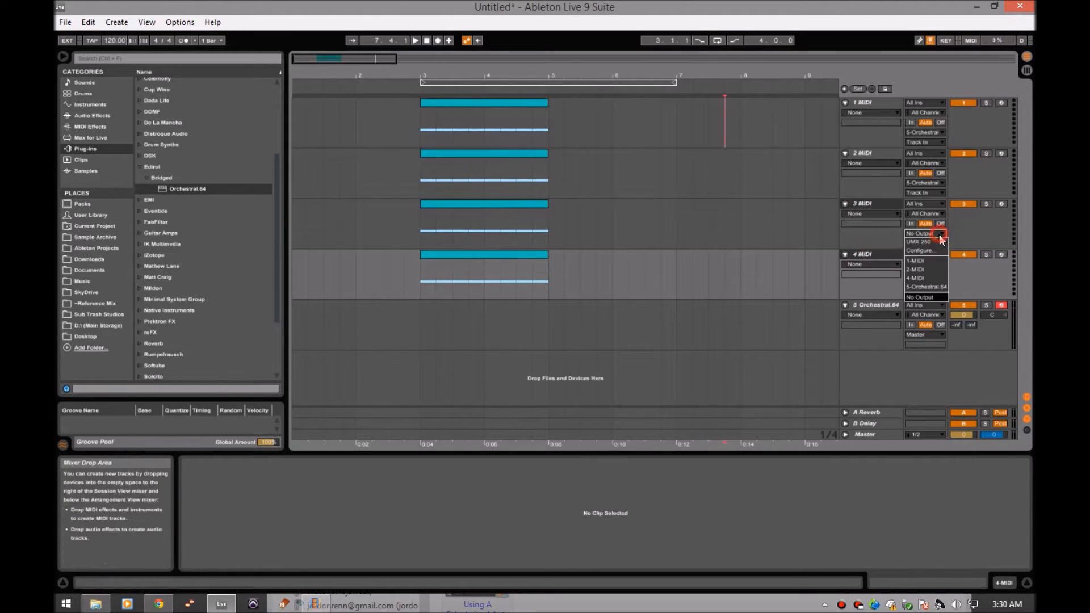
pyautogui.click(932, 281)
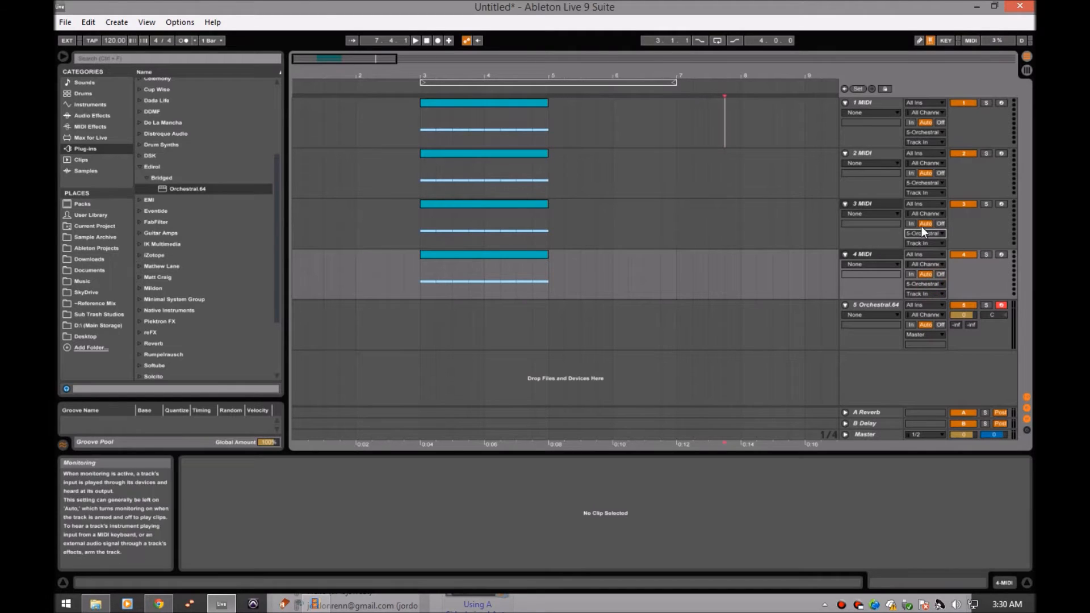
pyautogui.click(822, 235)
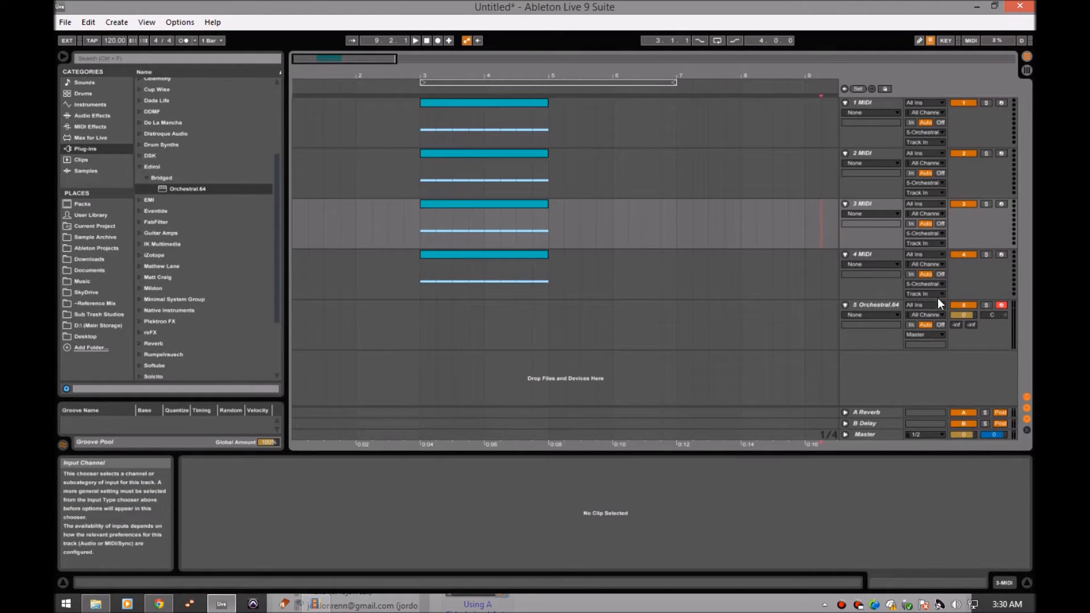
# Select all four MIDI tracks and choose 5-Orchestral.64 as their shared output in one go.
pyautogui.click(880, 254)
pyautogui.keyDown('shift'); pyautogui.click(870, 105); pyautogui.keyUp('shift')
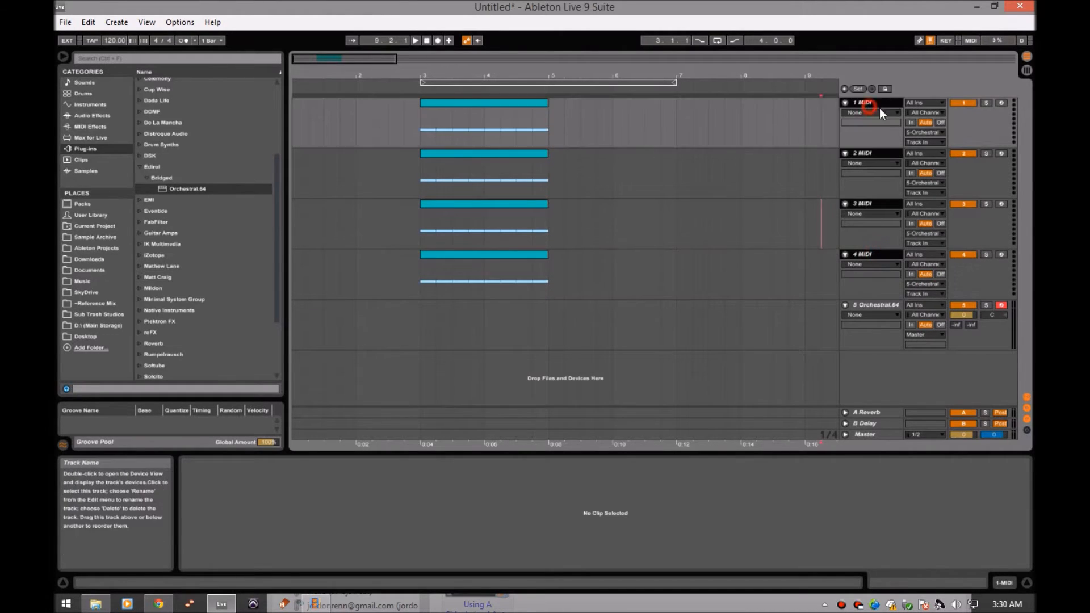
pyautogui.click(940, 142)
pyautogui.click(939, 135)
pyautogui.click(939, 134)
pyautogui.click(931, 188)
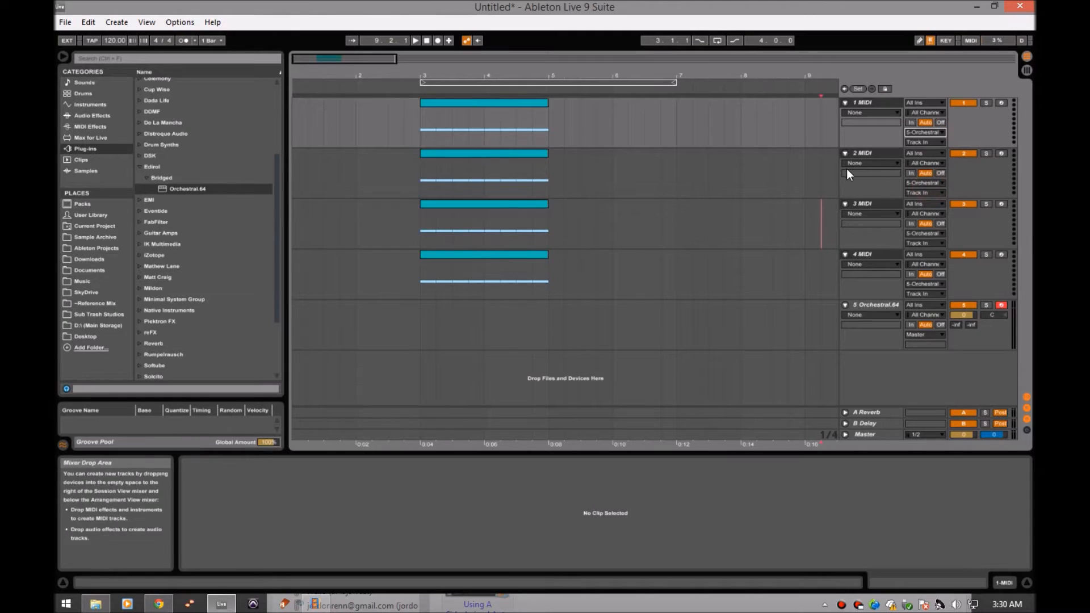
pyautogui.click(836, 181)
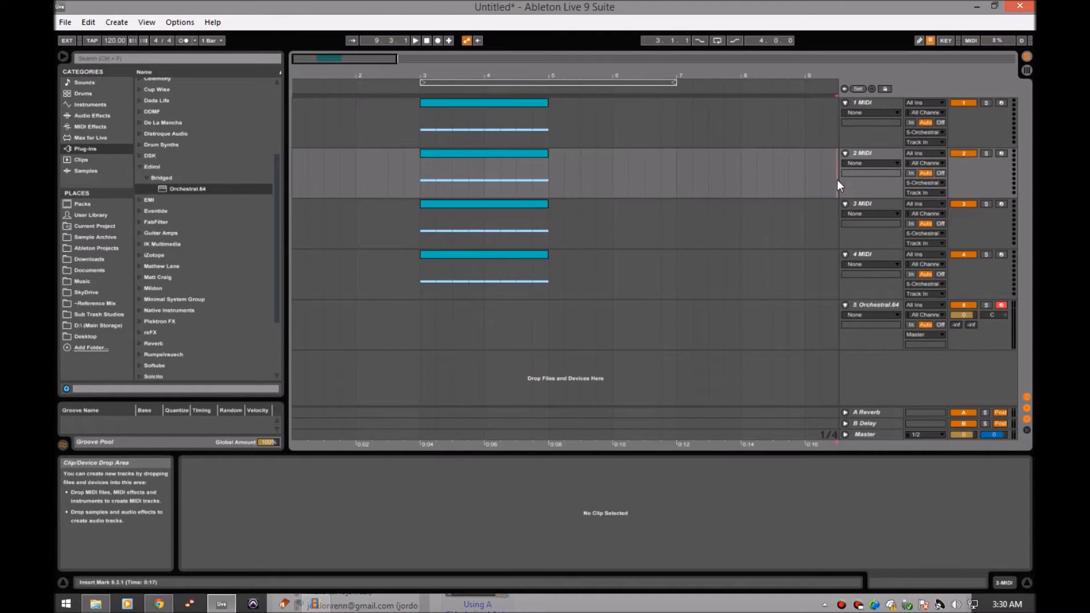
# Look over the output channel choices of track 1 MIDI and the matching part slots in the Orchestral.64 instrument.
pyautogui.click(920, 142)
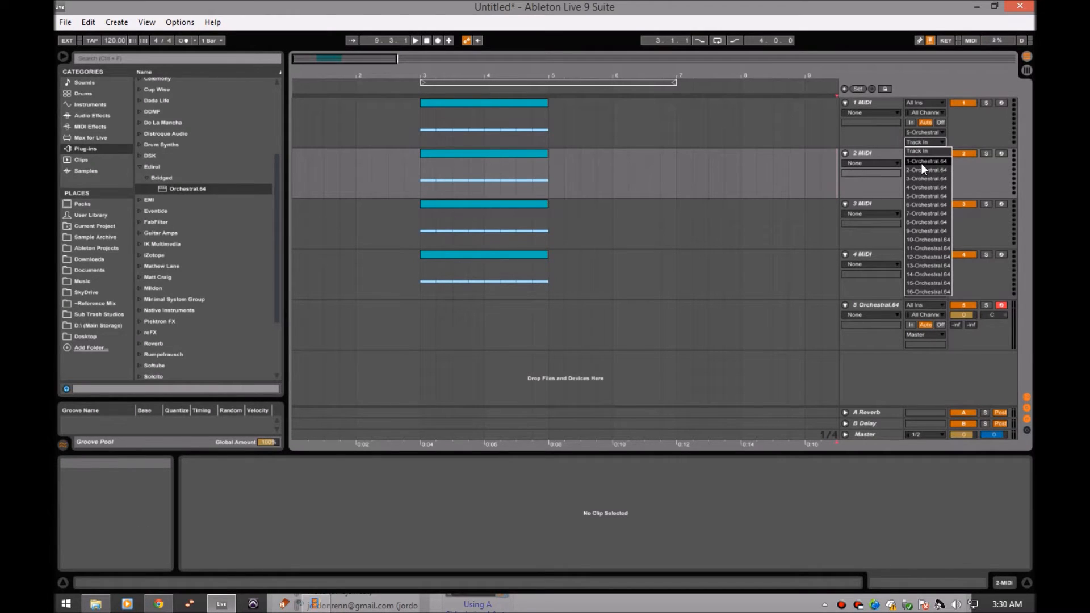
pyautogui.click(749, 318)
pyautogui.click(434, 322)
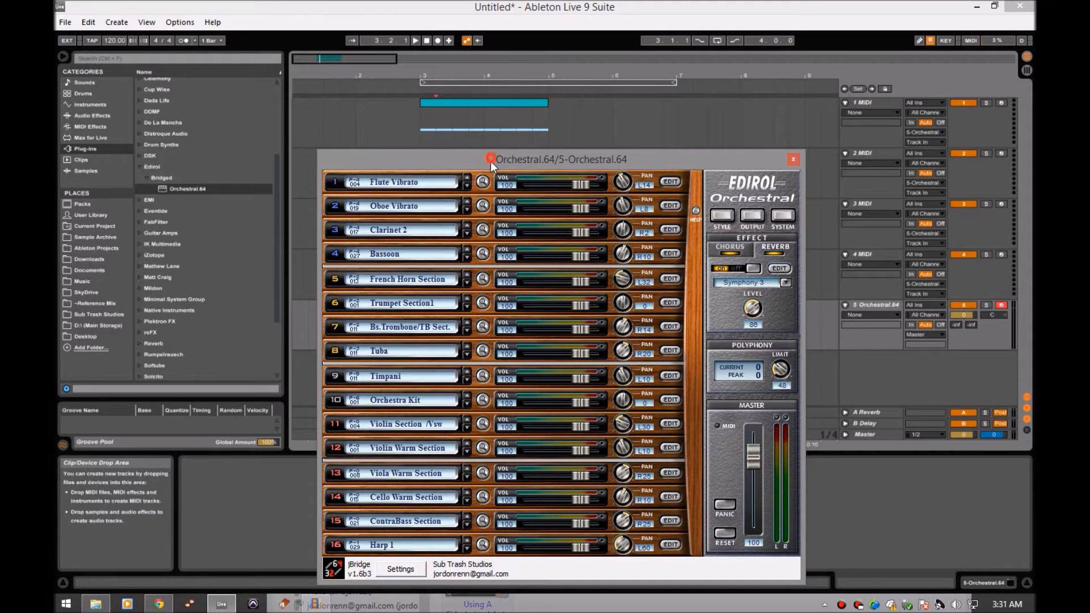
# Try moving the clip from track 1 MIDI down to track 3 MIDI, and return it to track 1 MIDI.
pyautogui.click(484, 107)
pyautogui.moveTo(472, 107); pyautogui.dragTo(478, 258)
pyautogui.click(479, 203)
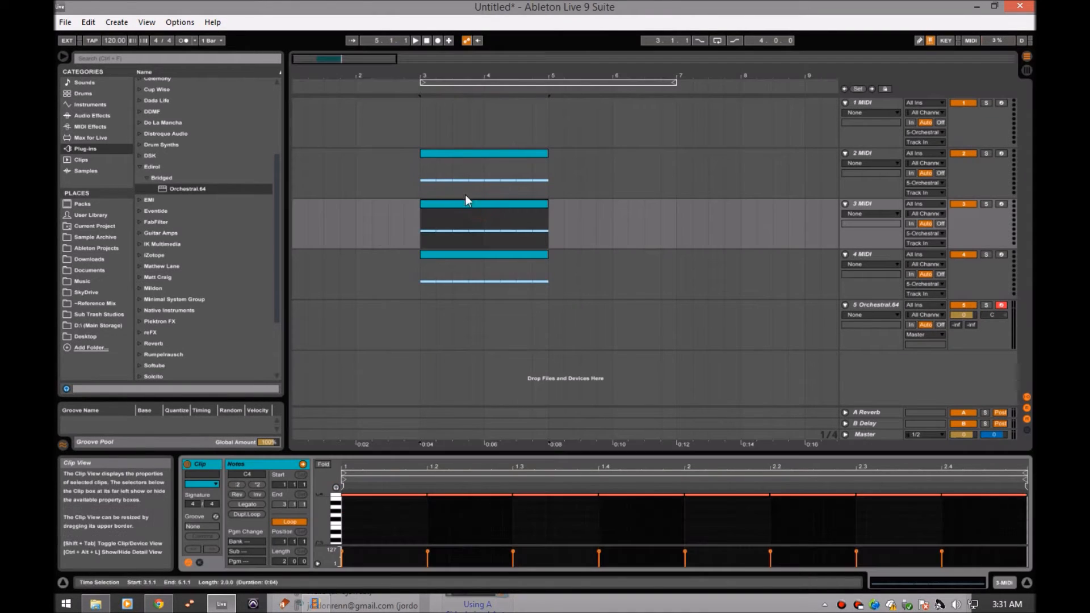
pyautogui.moveTo(479, 203); pyautogui.dragTo(467, 133)
# Play the clips from bar 3 and set the output channel of track 1 MIDI to 1-Orchestral.64.
pyautogui.click(420, 138)
pyautogui.press('space')
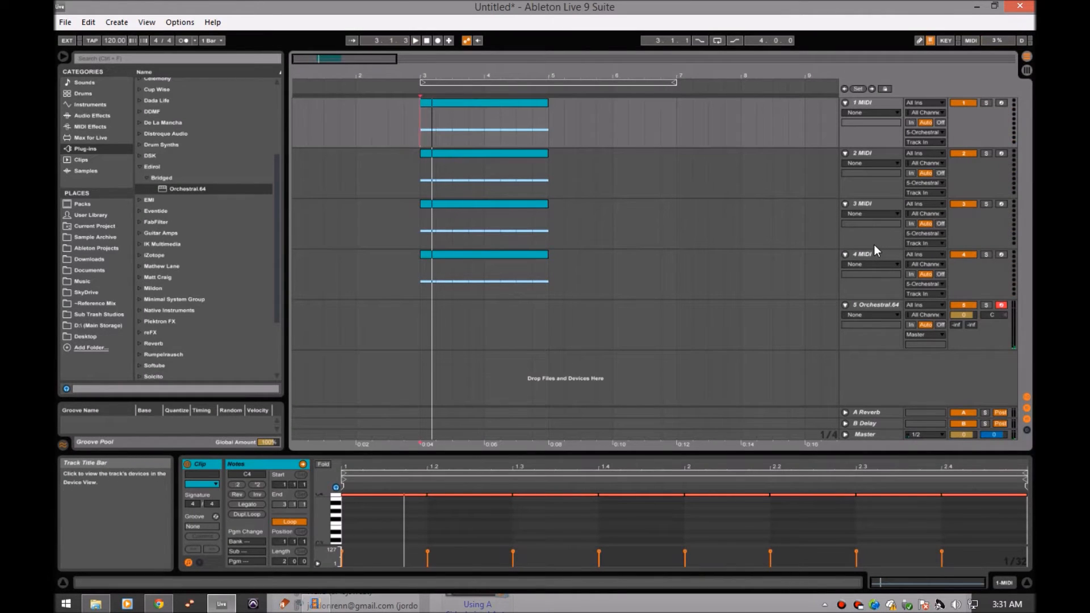
pyautogui.click(925, 142)
pyautogui.click(928, 161)
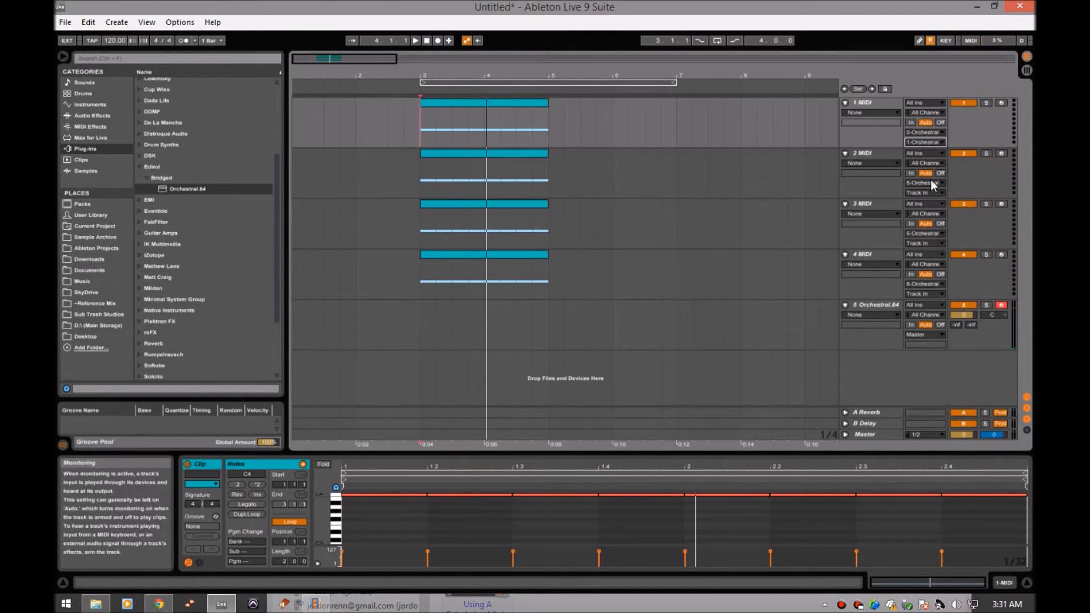
# Keep 5-Orchestral.64 as the output of track 2 MIDI and set its output channel to 2-Orchestral.64.
pyautogui.click(925, 183)
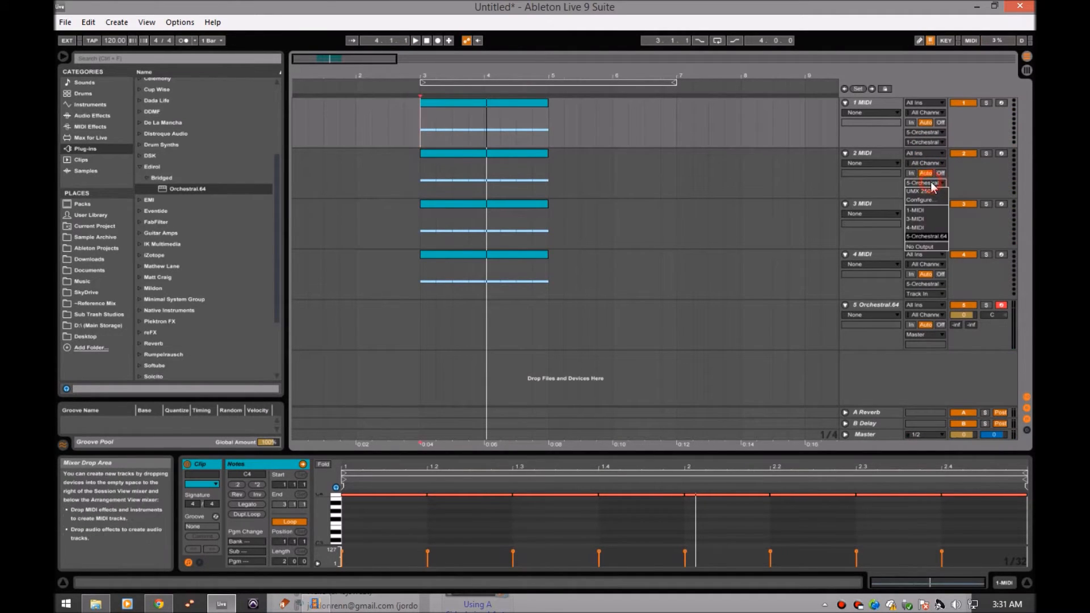
pyautogui.click(926, 236)
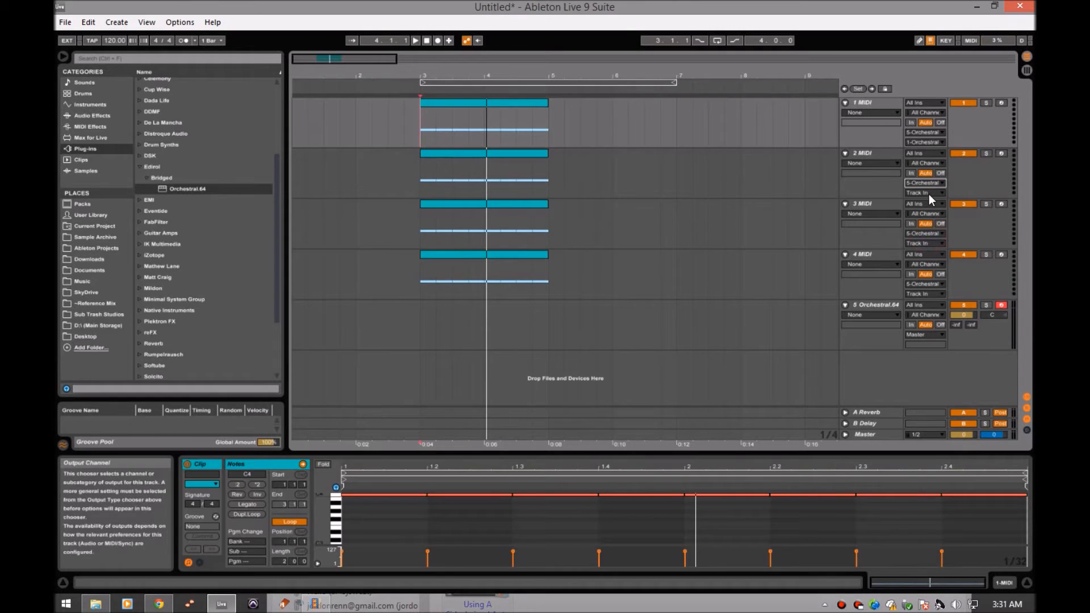
pyautogui.click(442, 179)
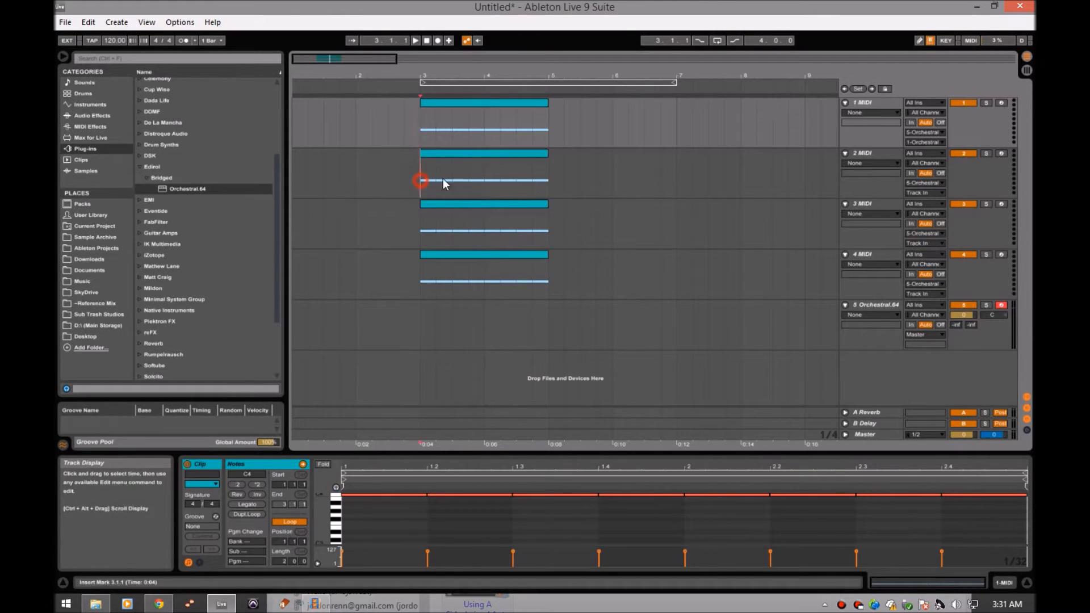
pyautogui.click(926, 213)
pyautogui.click(926, 214)
pyautogui.click(926, 192)
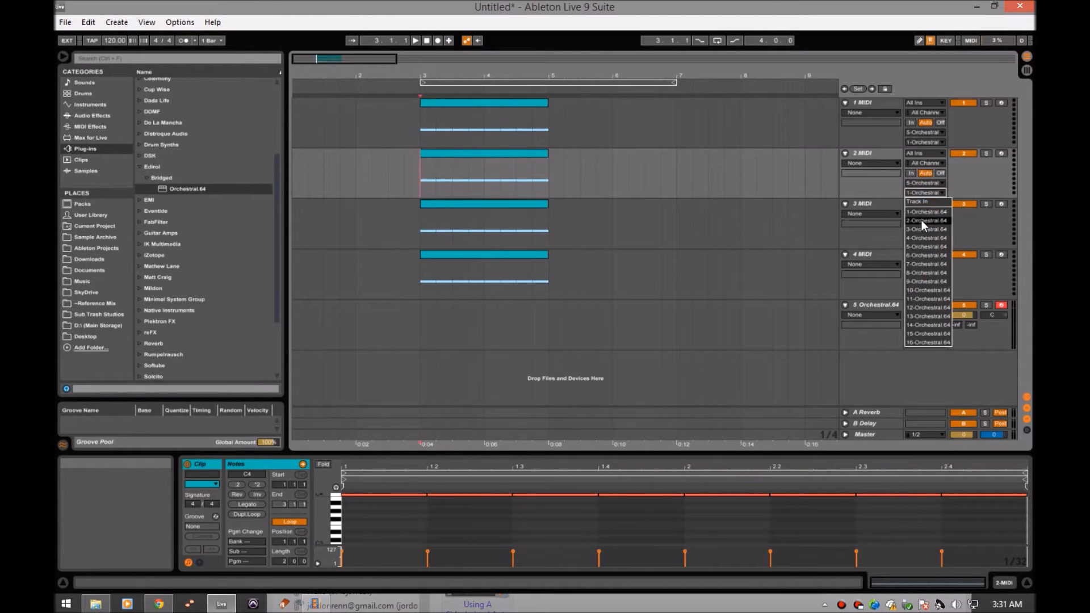
pyautogui.click(920, 220)
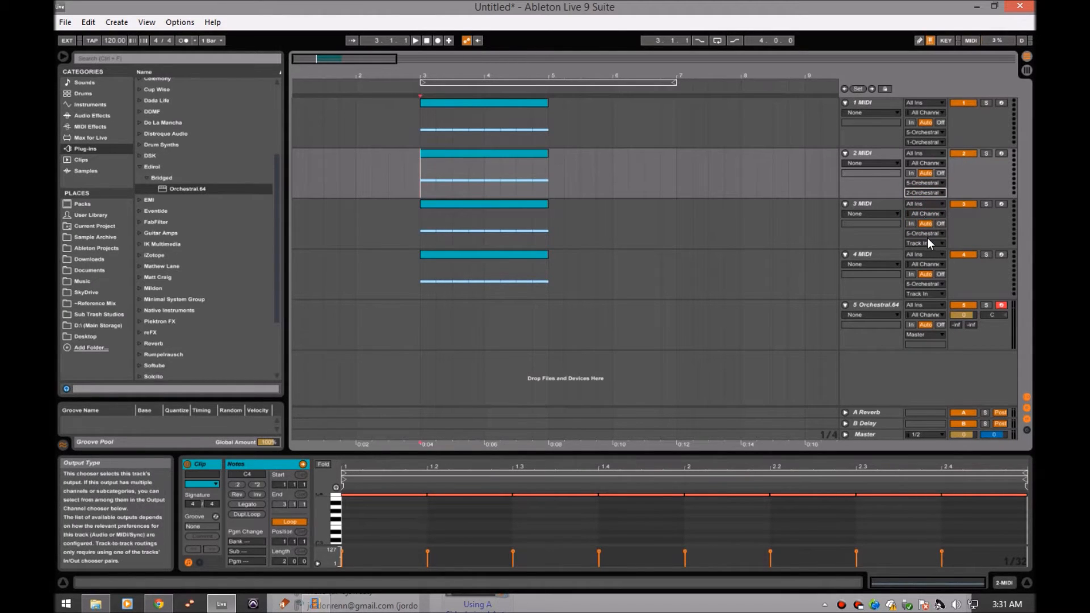
# Set the output channel of track 3 MIDI to 3-Orchestral.64 and of track 4 MIDI to 4-Orchestral.64.
pyautogui.click(925, 244)
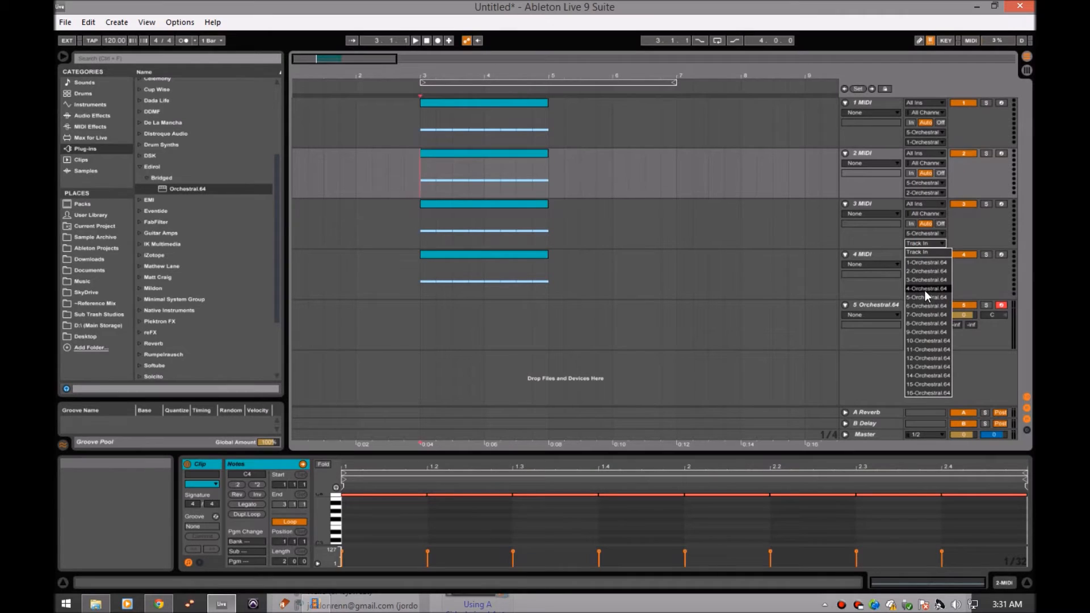
pyautogui.click(926, 280)
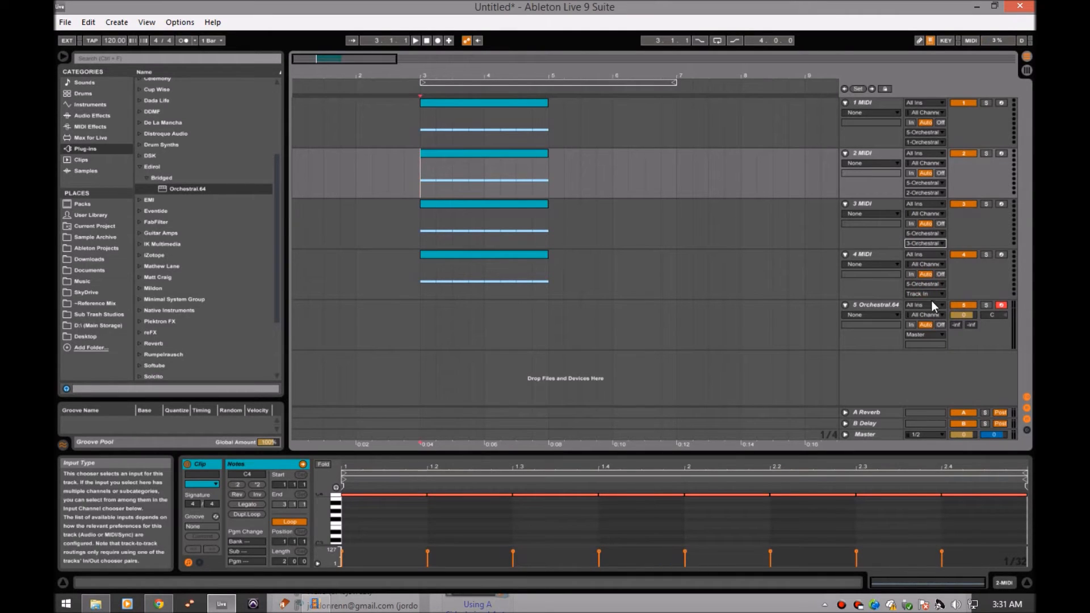
pyautogui.click(928, 291)
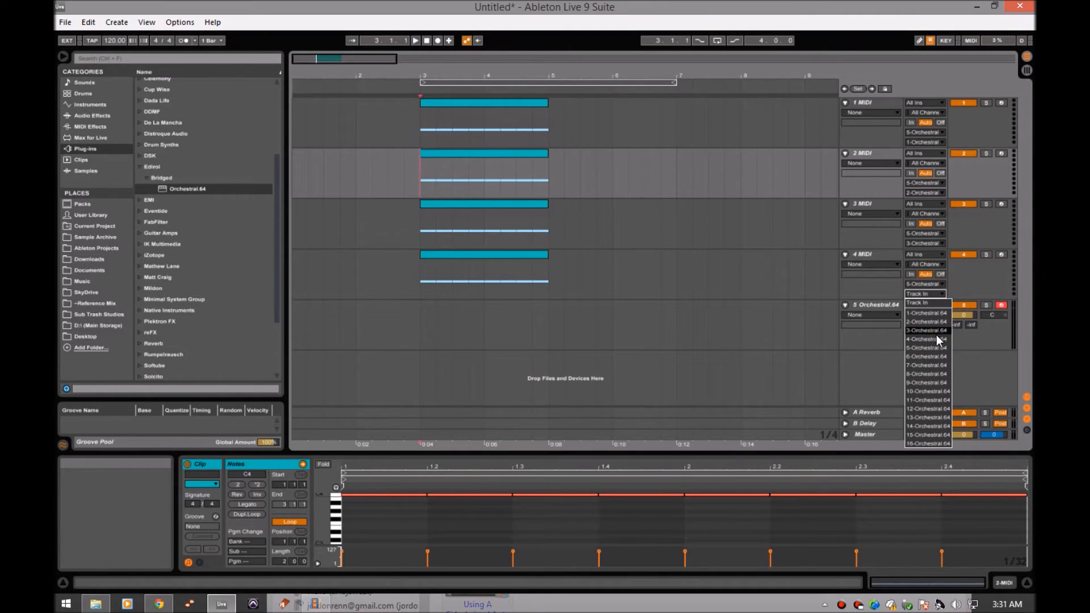
pyautogui.click(936, 339)
# Play the clips from bar 3 with the Orchestral.64 instrument shown to check its part level meters, and return to the arrangement.
pyautogui.click(420, 315)
pyautogui.press('space')
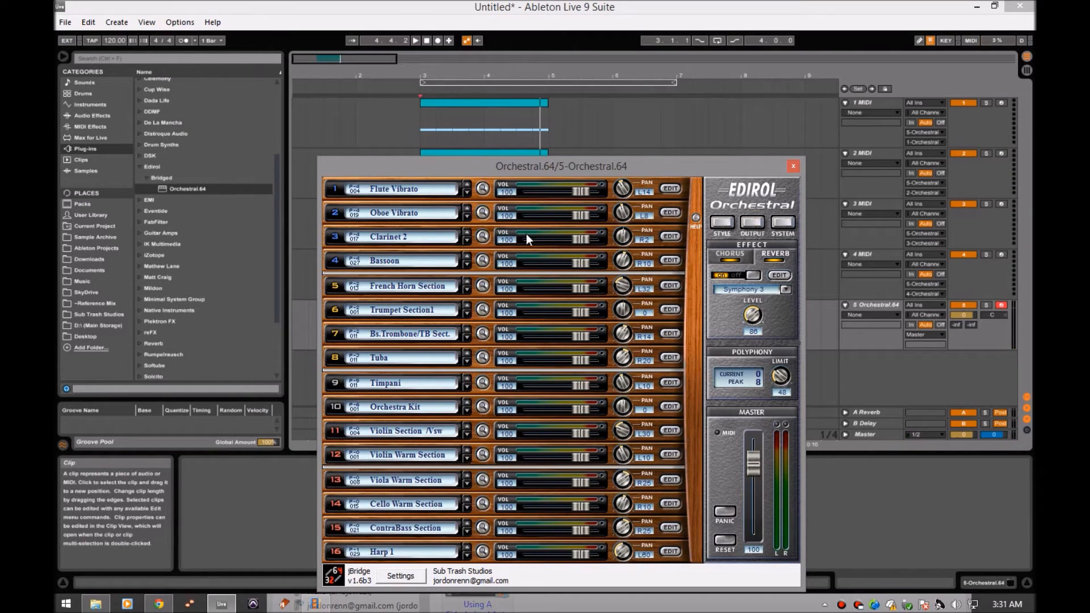
pyautogui.press('space')
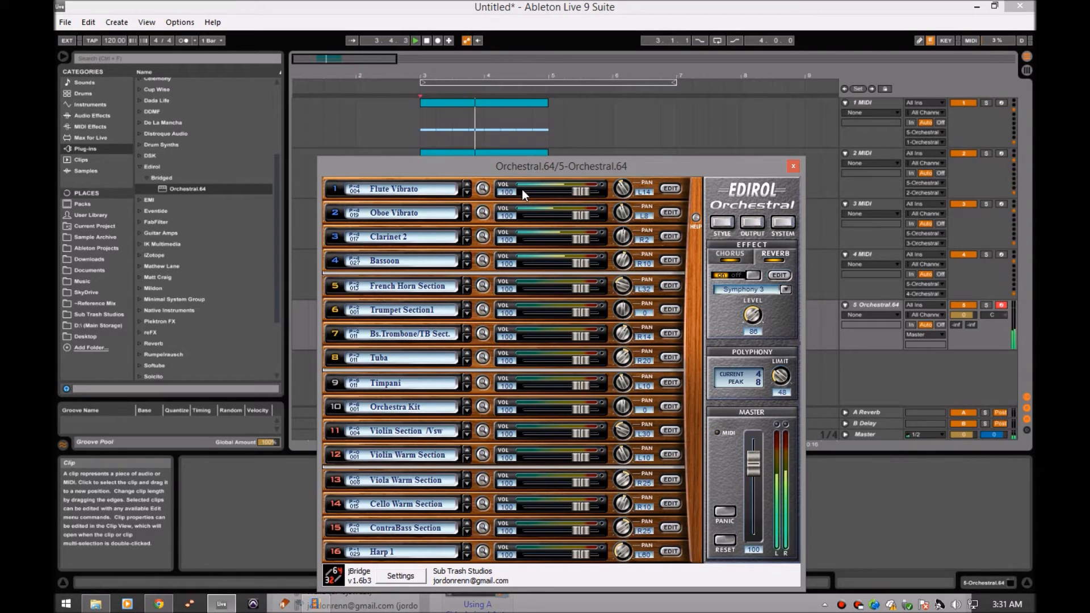
pyautogui.press('space')
pyautogui.click(744, 144)
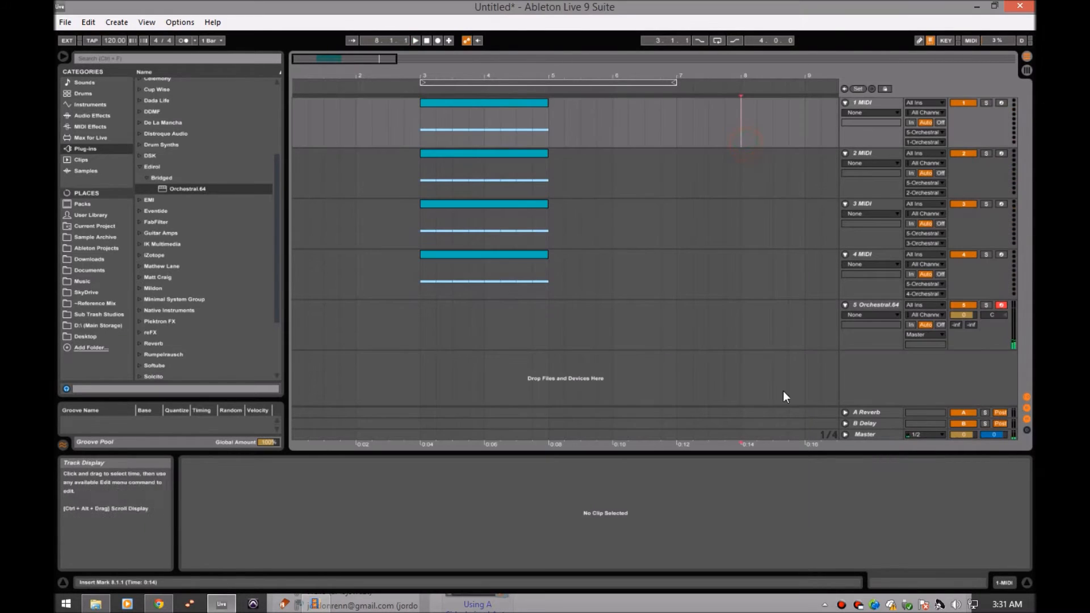
# Add three audio tracks directly below the 5 Orchestral.64 track and select the first of them.
pyautogui.click(879, 307)
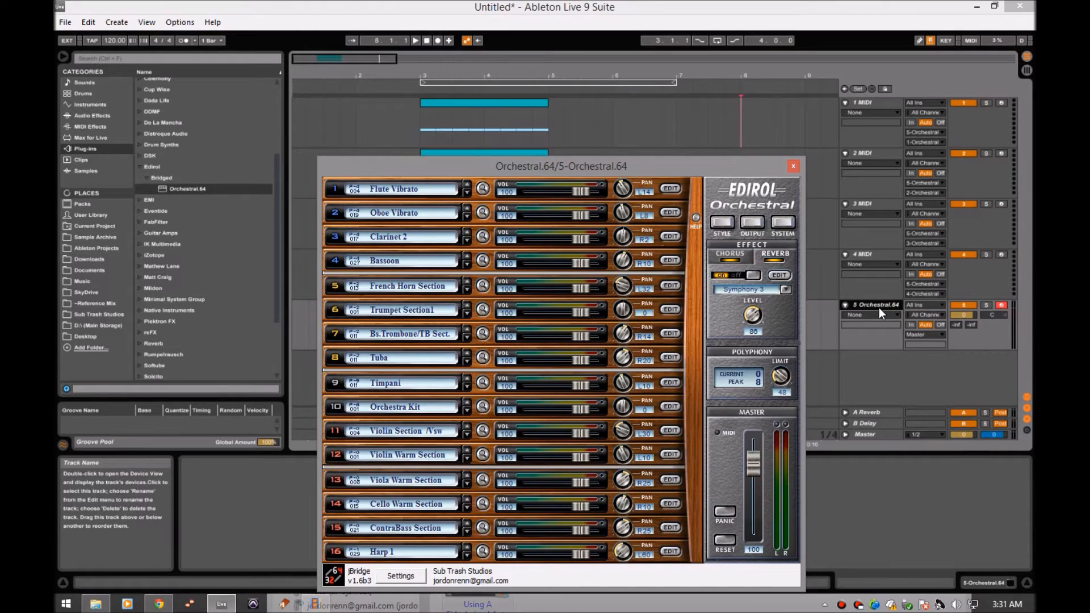
pyautogui.hotkey('ctrl', 't')
pyautogui.hotkey('ctrl', 't')
pyautogui.hotkey('ctrl', 't')
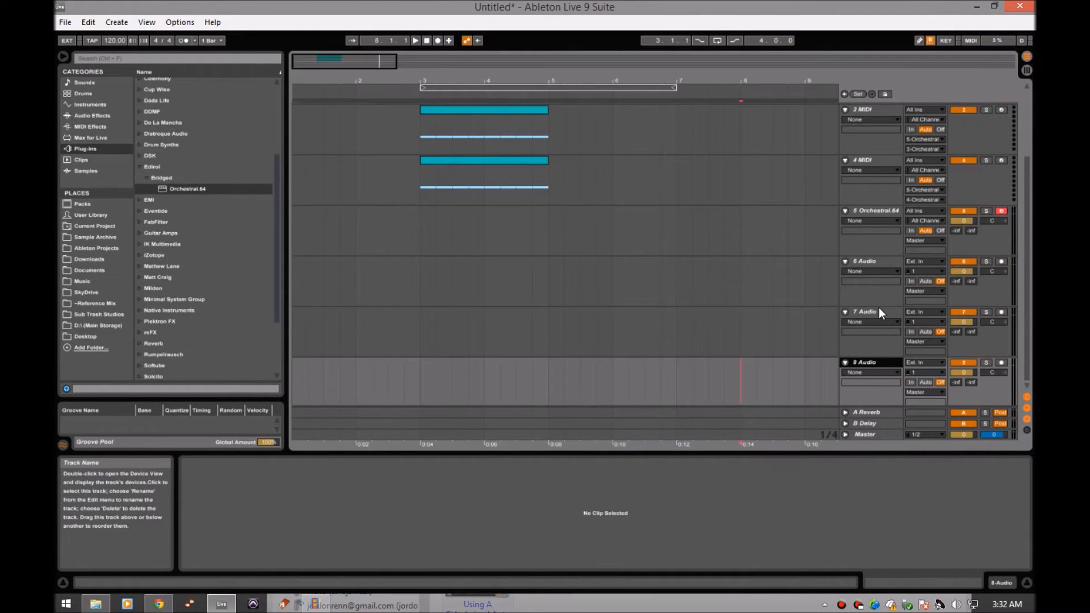
pyautogui.click(883, 260)
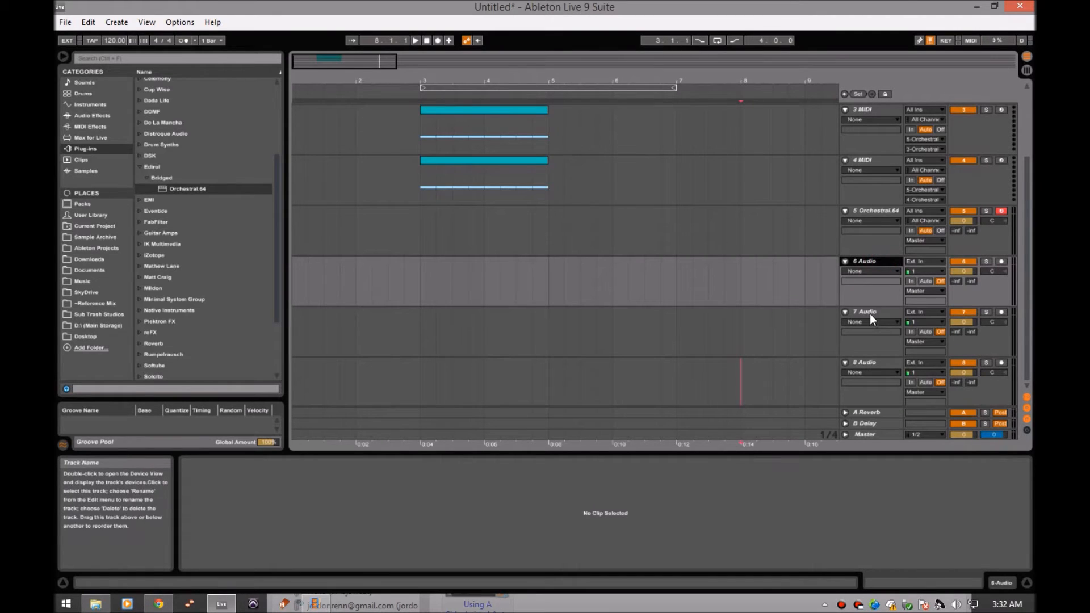
# Bring up the Orchestral.64 output selector, toggle Multiple outputs off and back on, and close the selector.
pyautogui.click(420, 232)
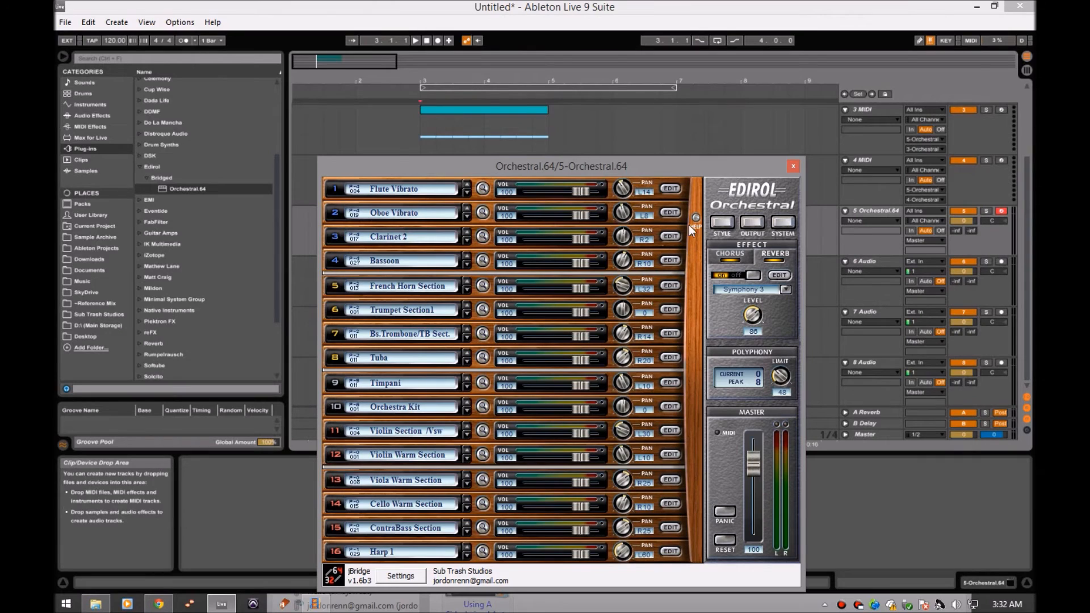
pyautogui.click(752, 223)
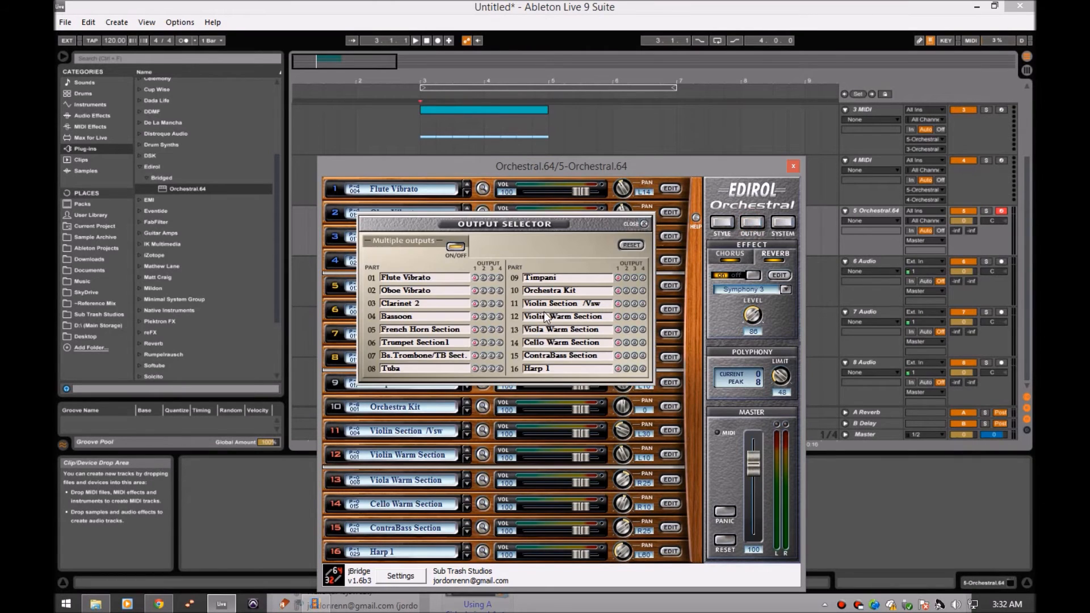
pyautogui.click(460, 250)
pyautogui.click(460, 250)
pyautogui.click(646, 223)
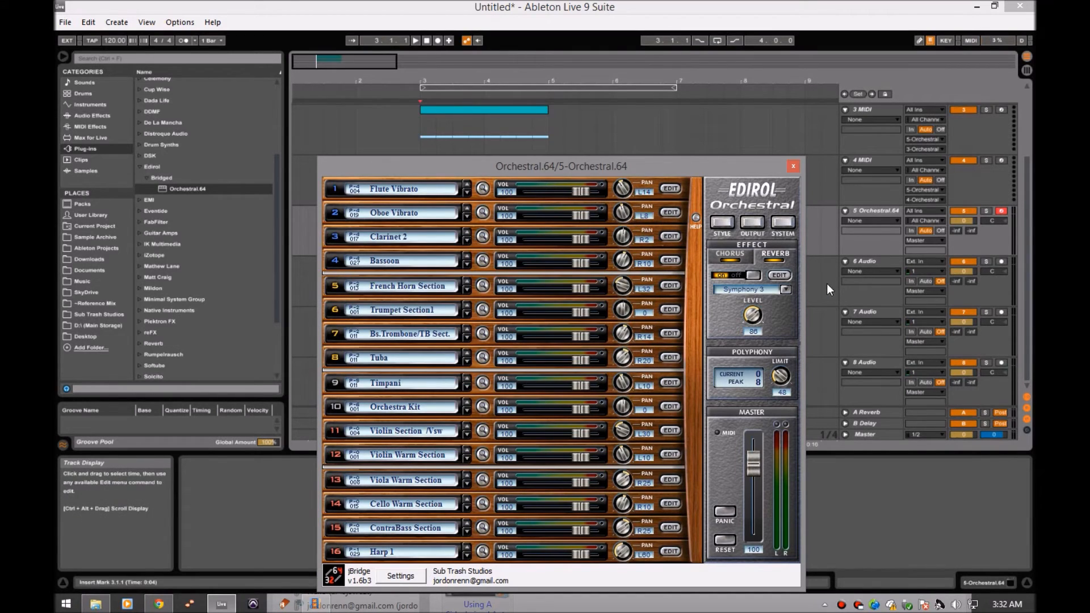
# Reopen the Orchestral.64 output selector to examine the part output assignments, and return to the arrangement.
pyautogui.click(861, 210)
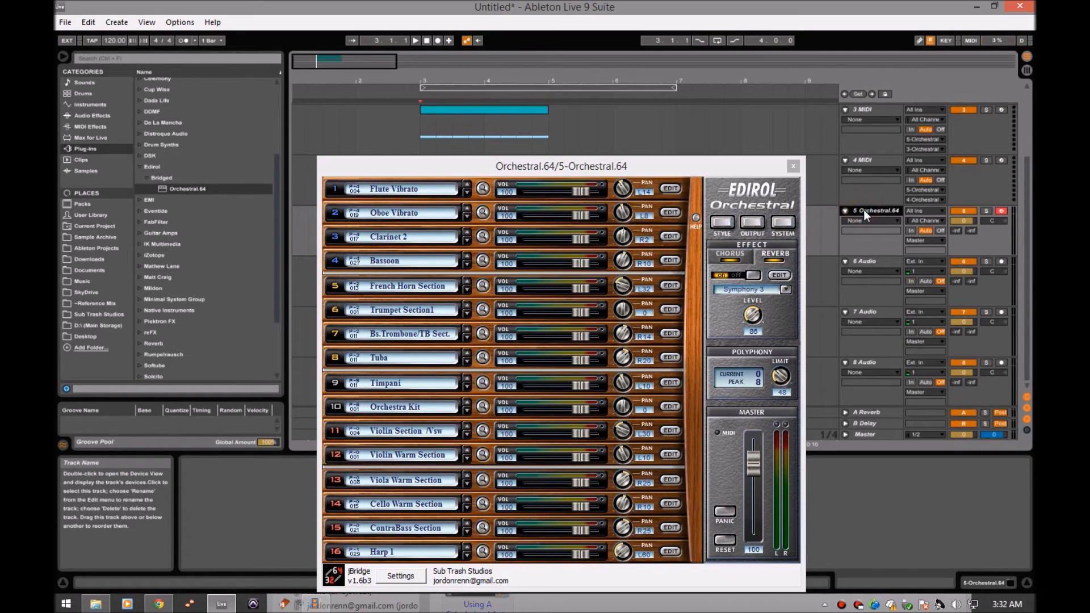
pyautogui.click(745, 222)
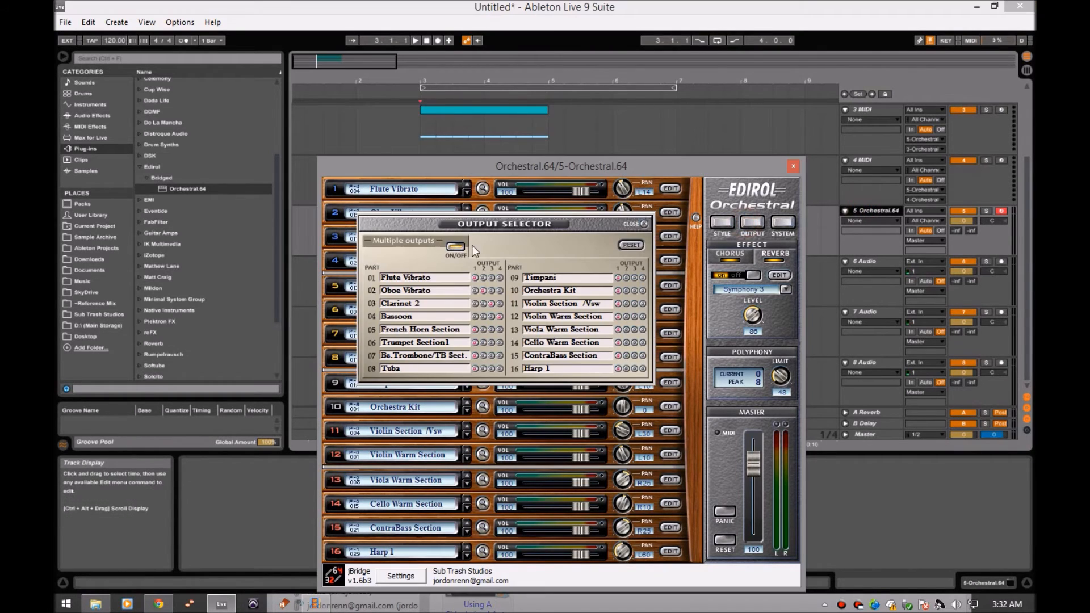
pyautogui.click(876, 210)
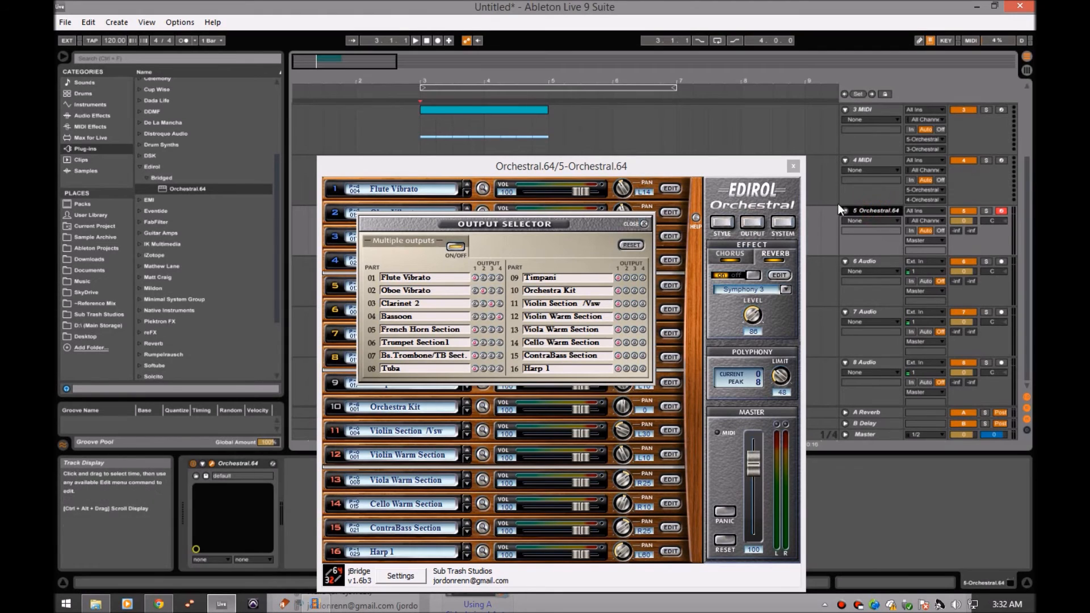
pyautogui.click(823, 272)
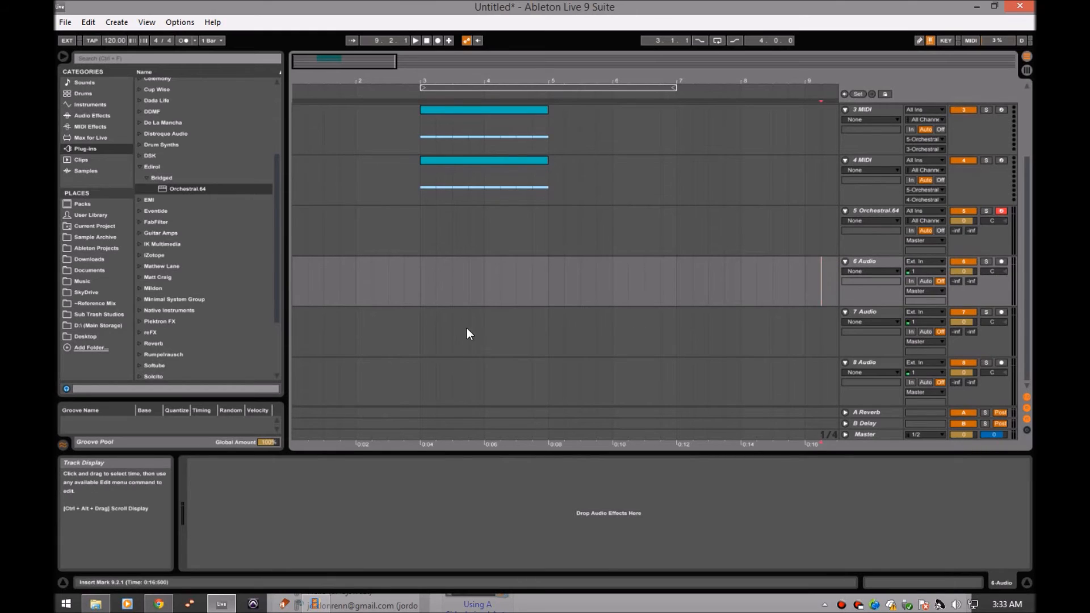
# Set the audio input of track 6 Audio to 5-Orchestral.64.
pyautogui.click(427, 286)
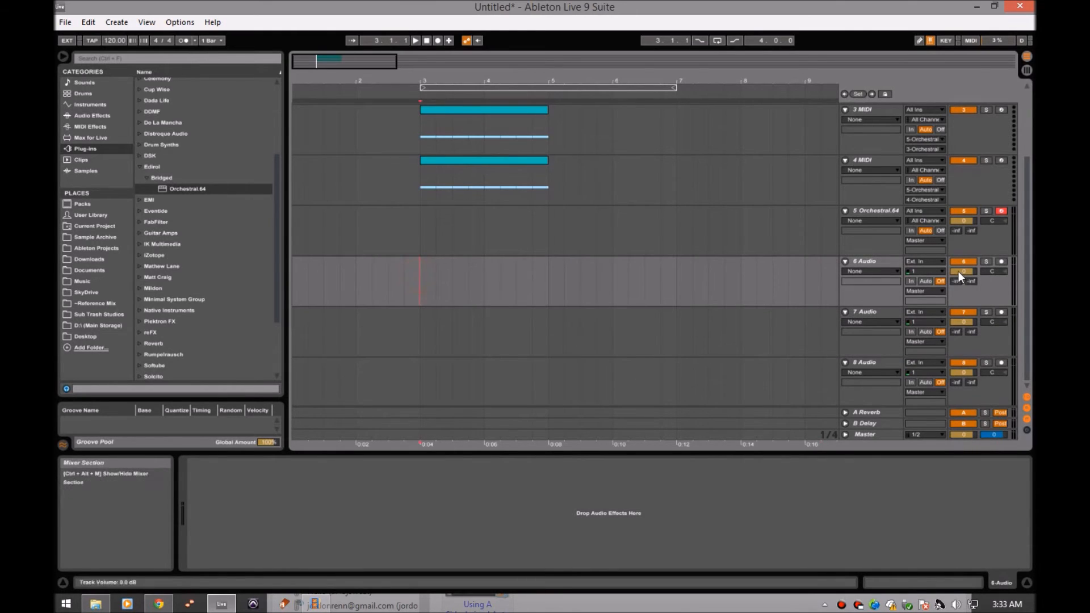
pyautogui.click(924, 262)
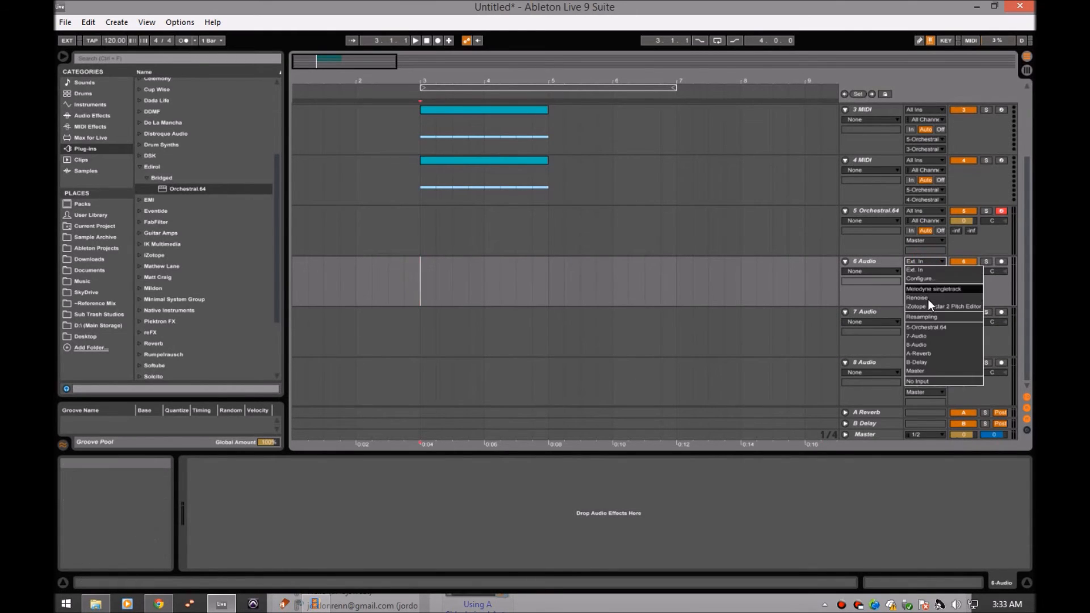
pyautogui.click(936, 327)
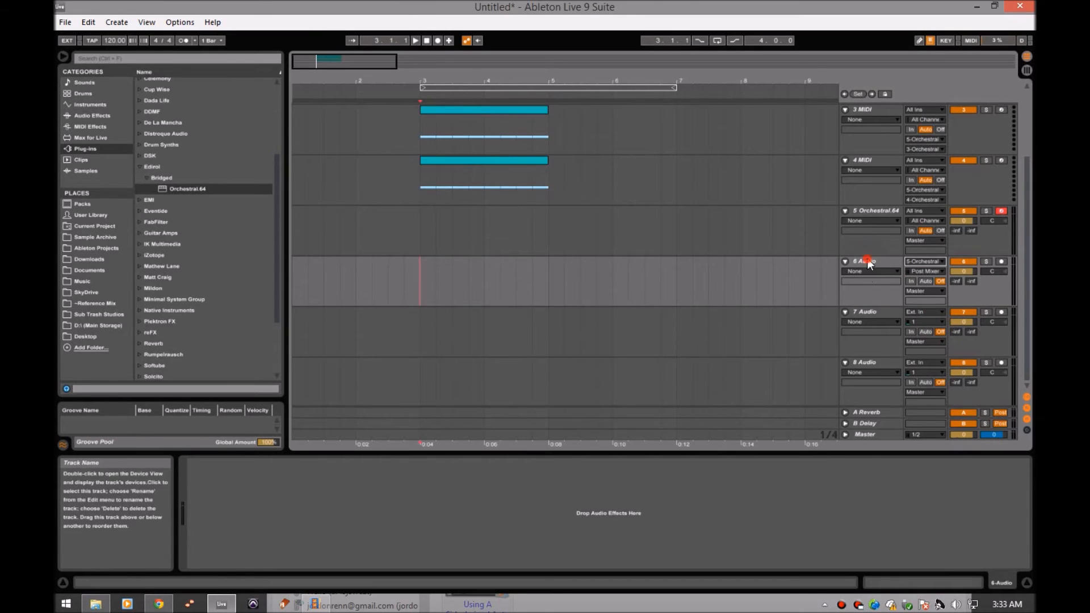
# Try to select tracks 6 to 8 Audio together and choose 5-Orchestral.64 as their shared input.
pyautogui.click(869, 362)
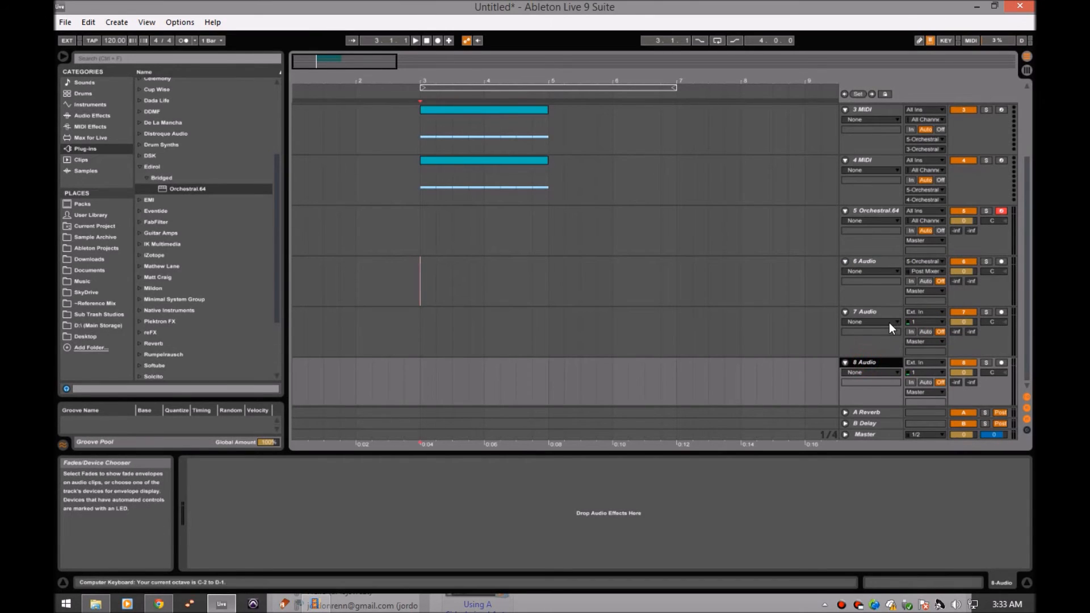
pyautogui.click(885, 260)
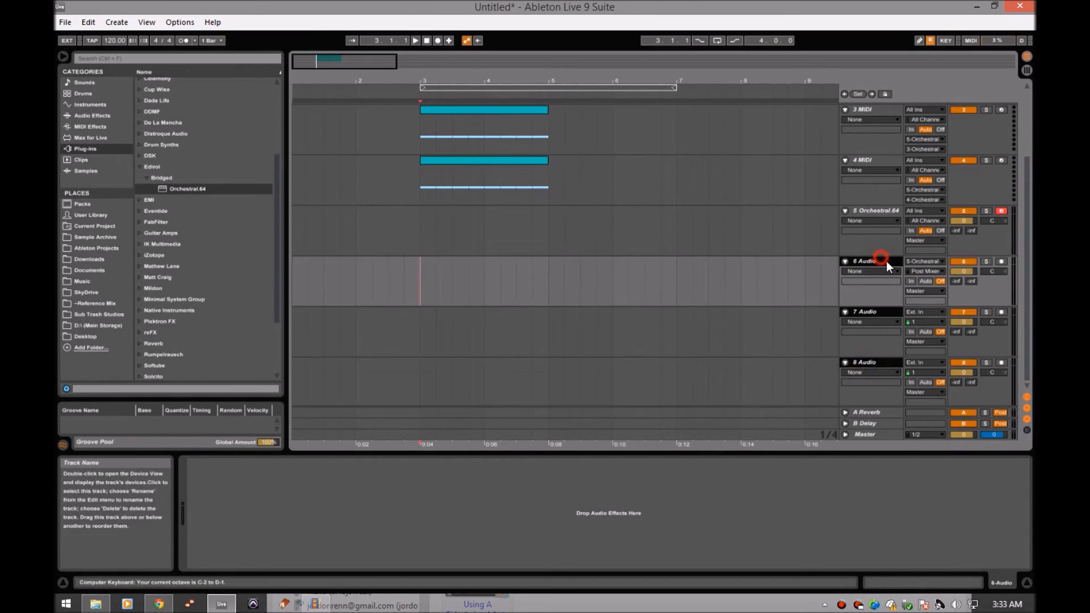
pyautogui.click(931, 262)
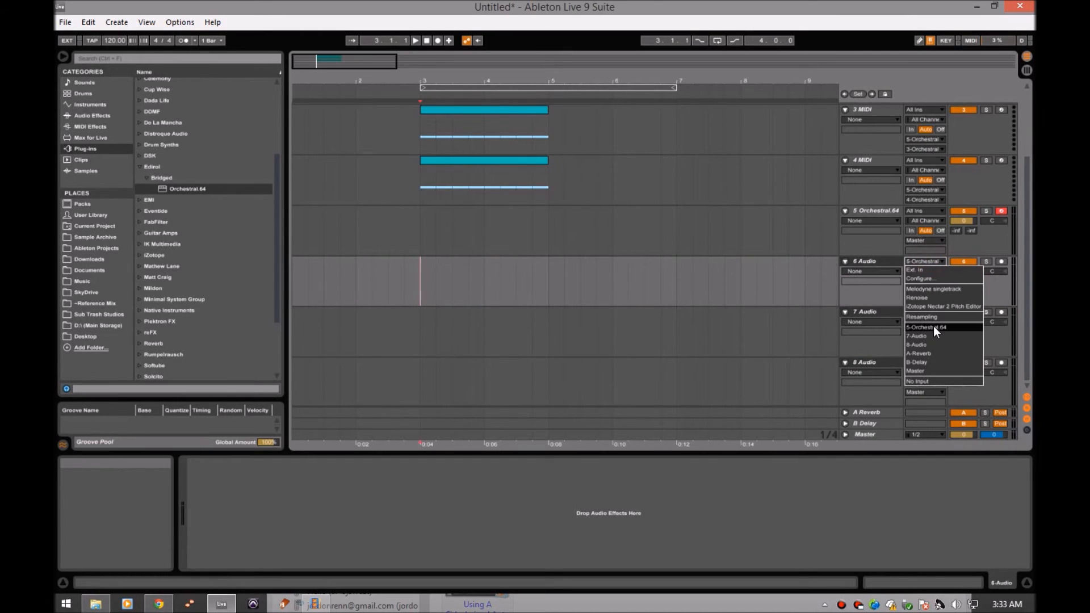
pyautogui.click(934, 326)
# Set the input channel of track 6 Audio to the Orchestral 3 output pair of Orchestral.64.
pyautogui.click(804, 285)
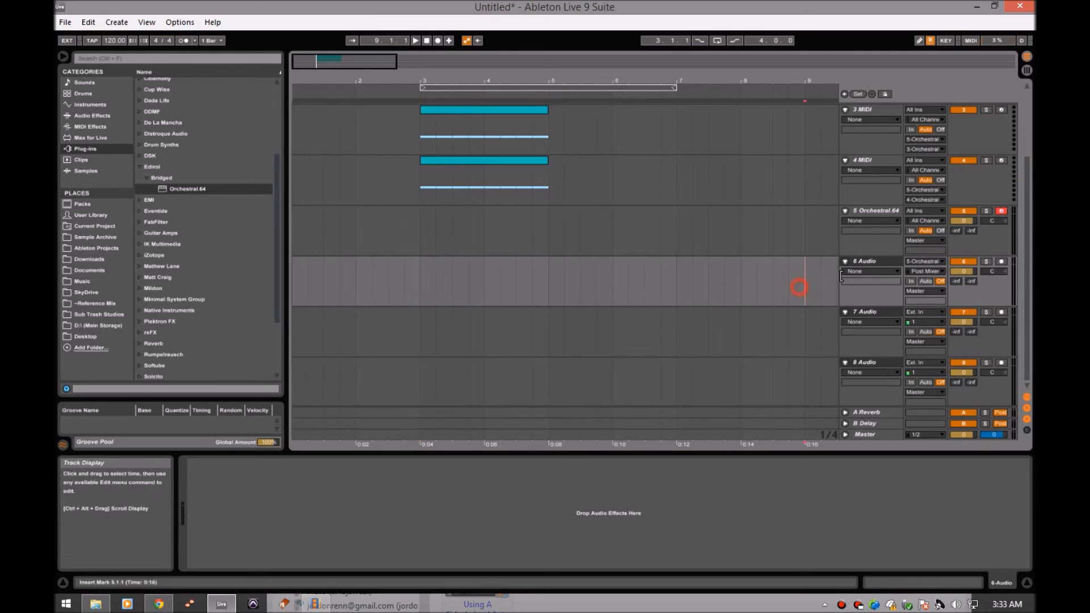
pyautogui.click(928, 270)
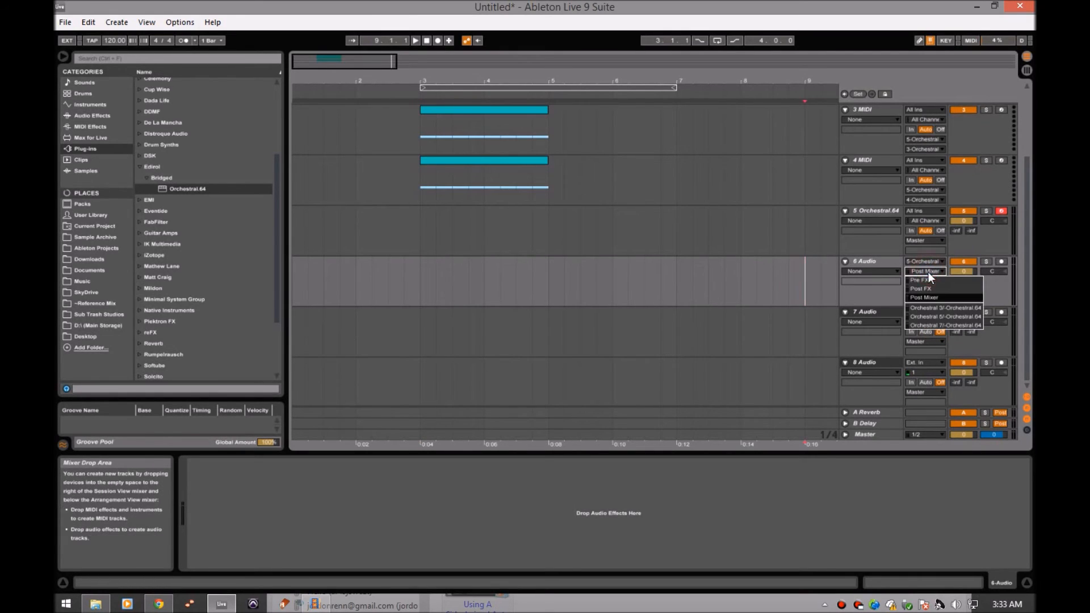
pyautogui.click(929, 308)
pyautogui.click(927, 341)
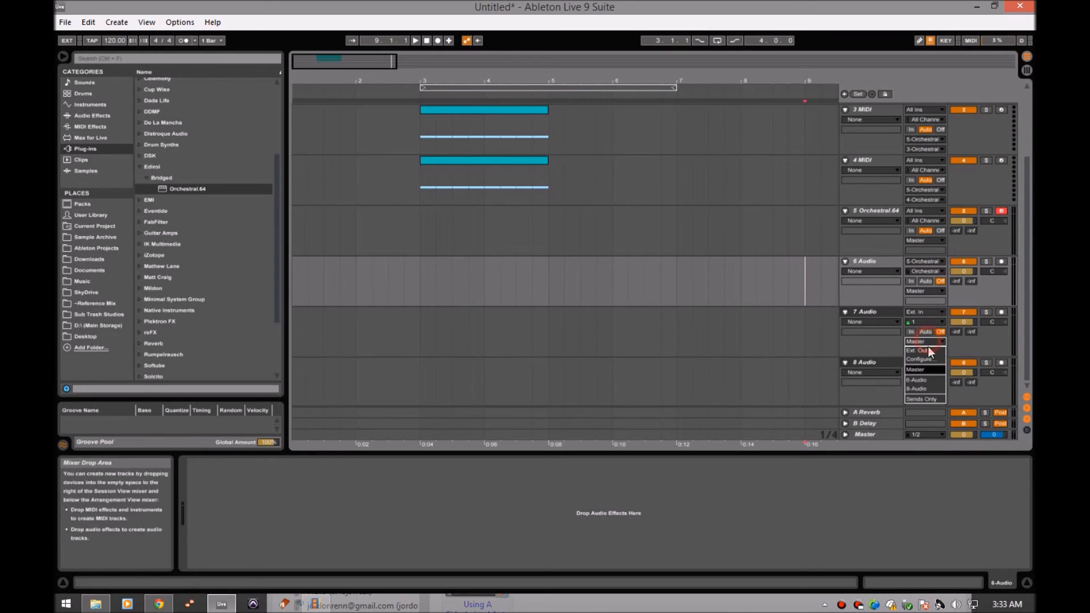
pyautogui.click(921, 322)
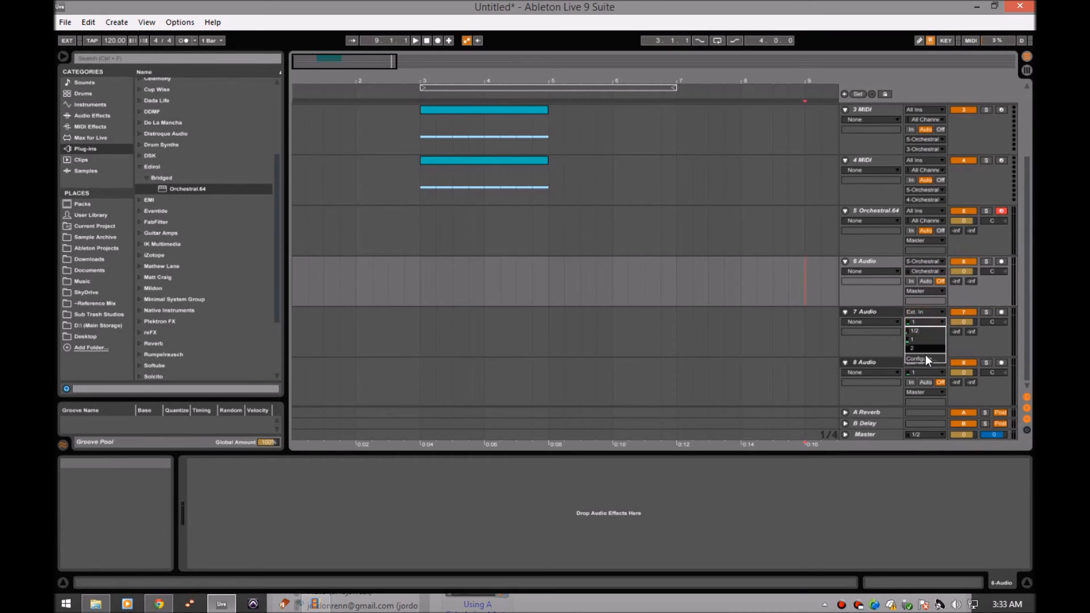
pyautogui.click(901, 340)
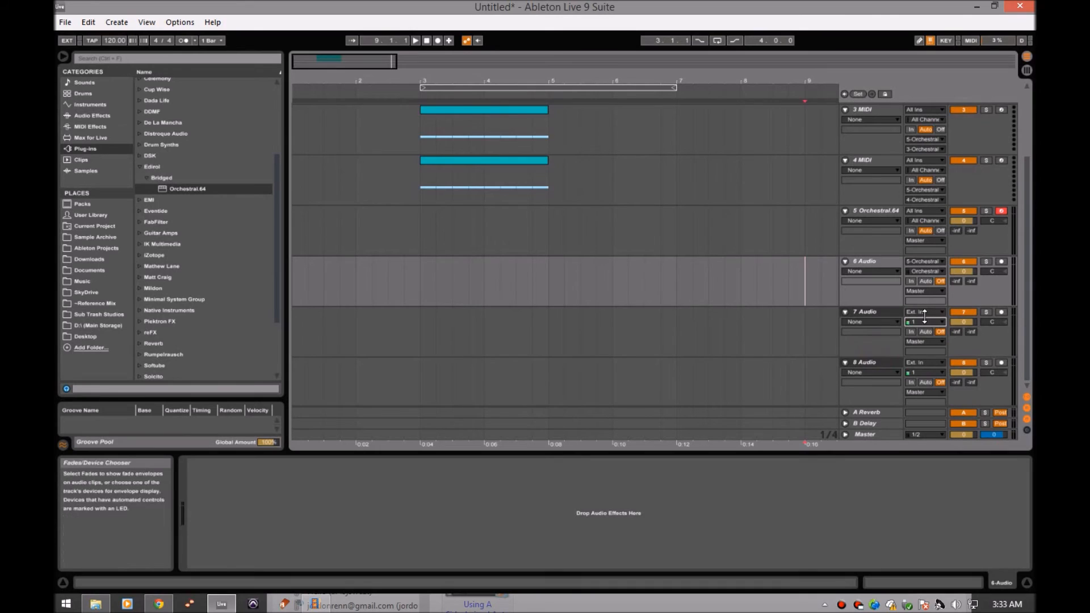
# Set the audio inputs of tracks 7 Audio and 8 Audio to 5-Orchestral.64.
pyautogui.click(928, 312)
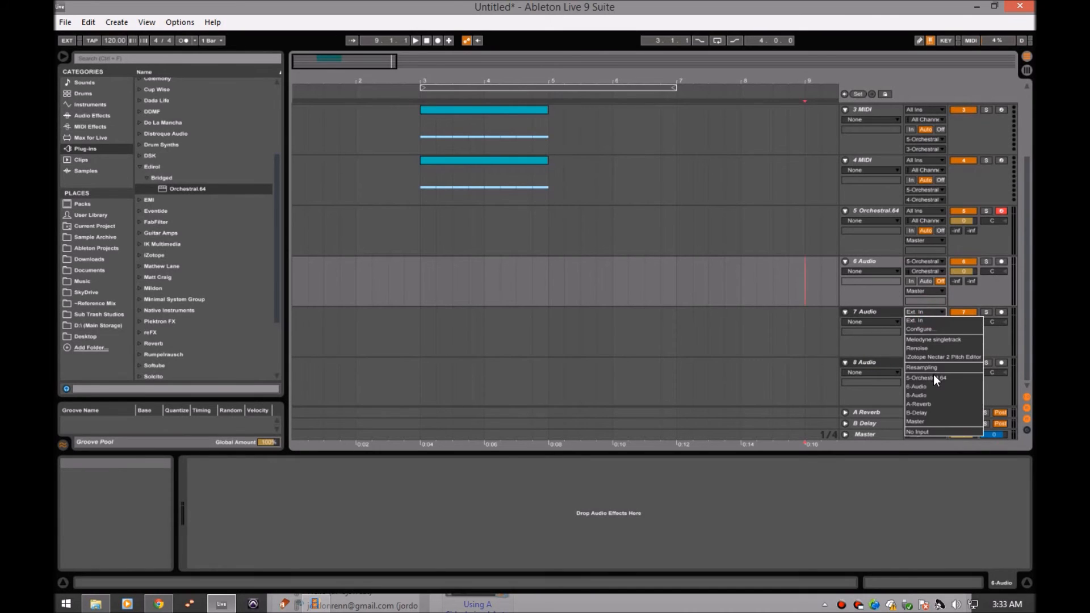
pyautogui.click(933, 373)
pyautogui.click(925, 361)
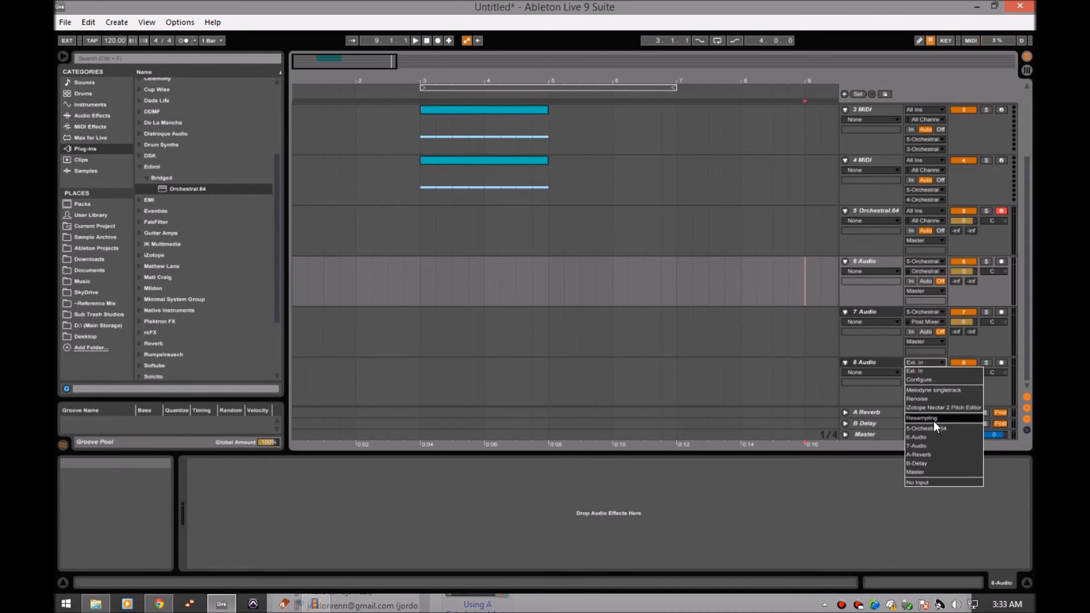
pyautogui.click(932, 427)
# Set the input channel of 7 Audio to the Orchestral 5 output pair and that of 8 Audio to the Orchestral 7 pair.
pyautogui.click(805, 329)
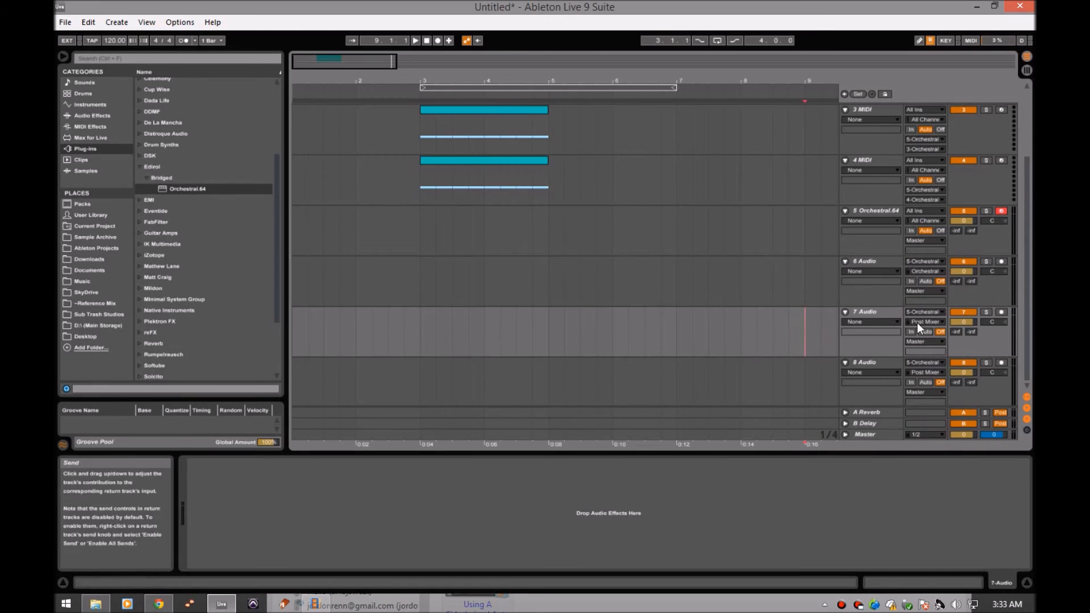
pyautogui.click(925, 321)
pyautogui.click(929, 367)
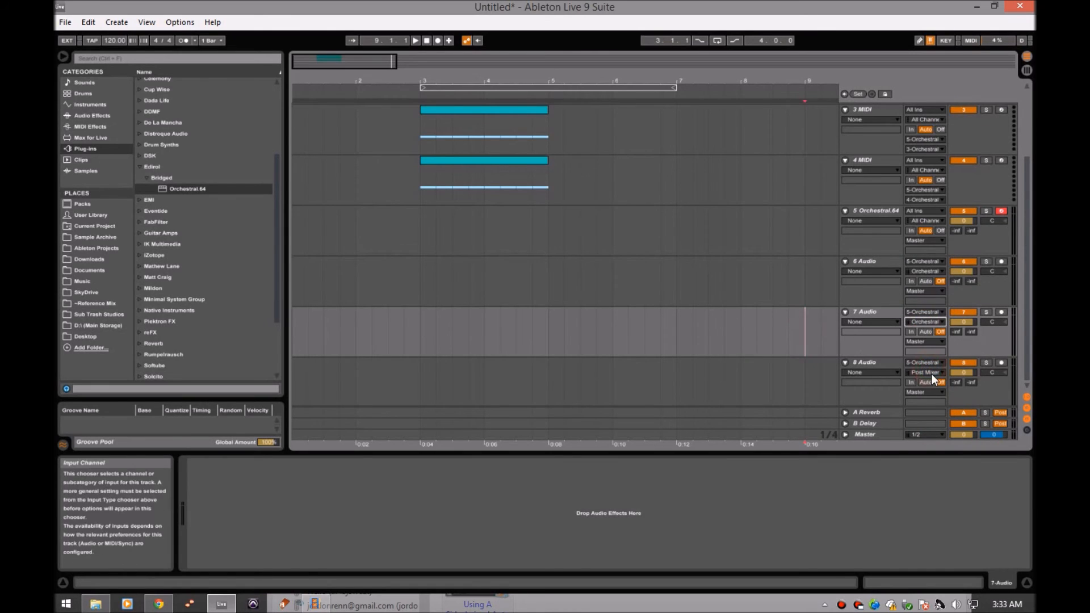
pyautogui.click(931, 374)
pyautogui.click(935, 426)
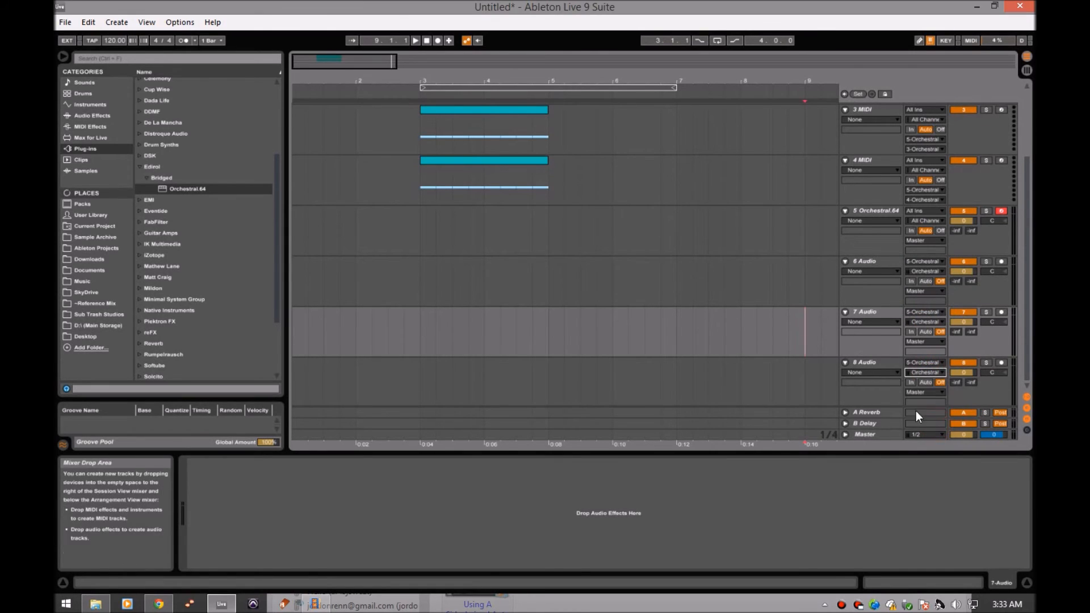
# Check the Orchestral.64 output selector for the part output assignments, close it, and return to the arrangement on track 6 Audio.
pyautogui.click(421, 250)
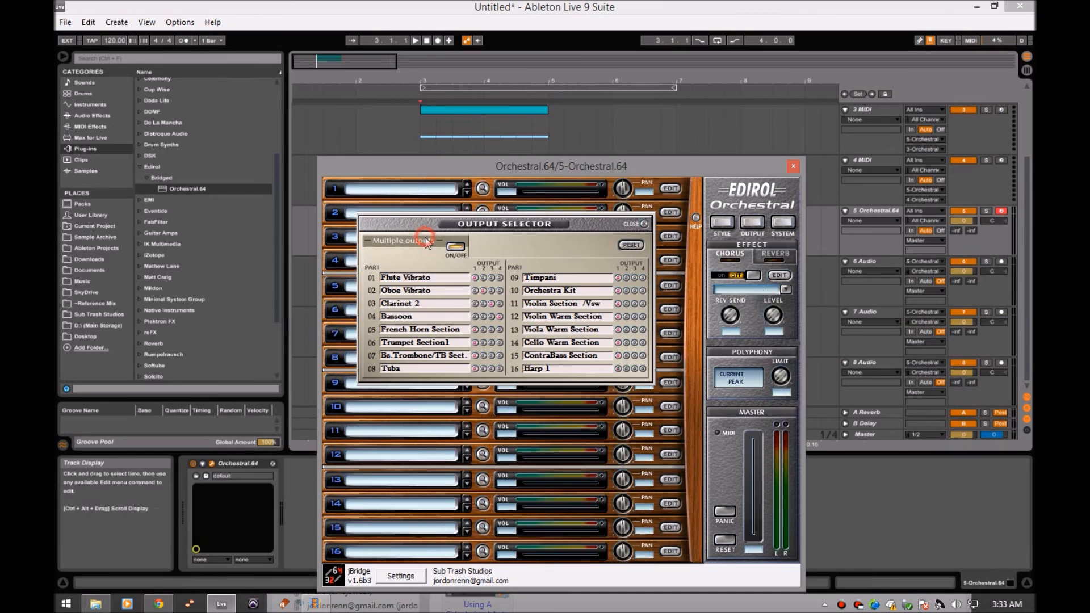
pyautogui.click(644, 223)
pyautogui.click(821, 279)
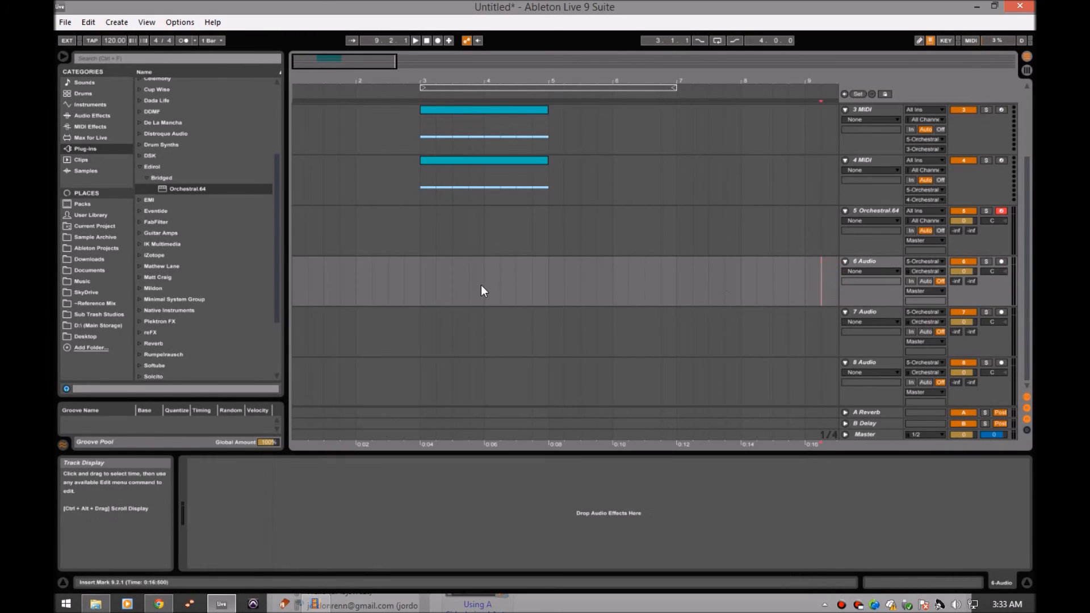
# Test playback from bar 3, and set monitoring to In on tracks 6, 7 and 8 Audio.
pyautogui.click(426, 288)
pyautogui.press('space')
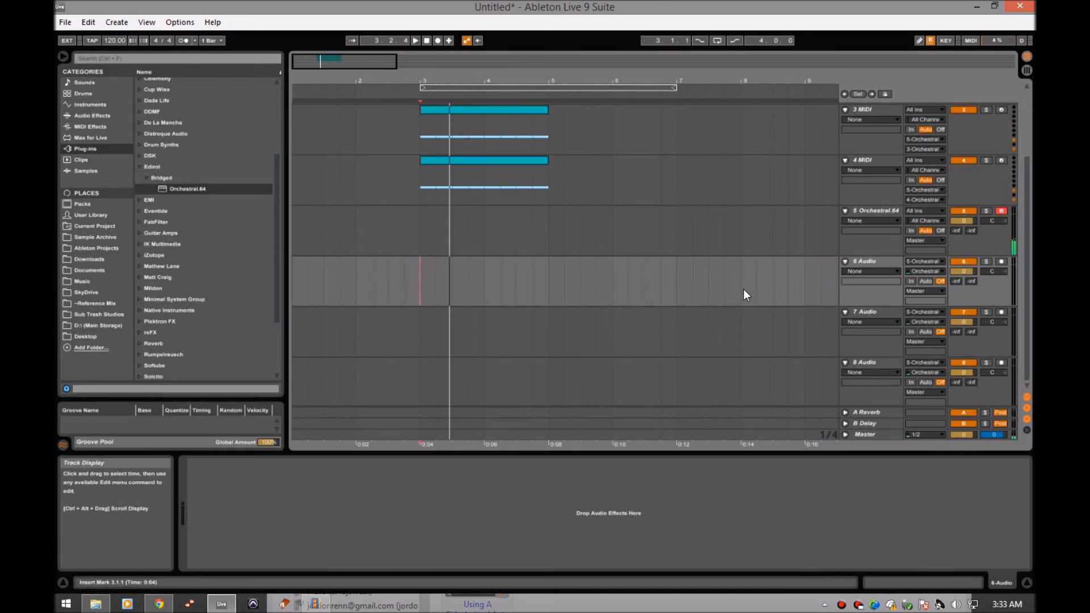
pyautogui.click(910, 281)
pyautogui.click(911, 332)
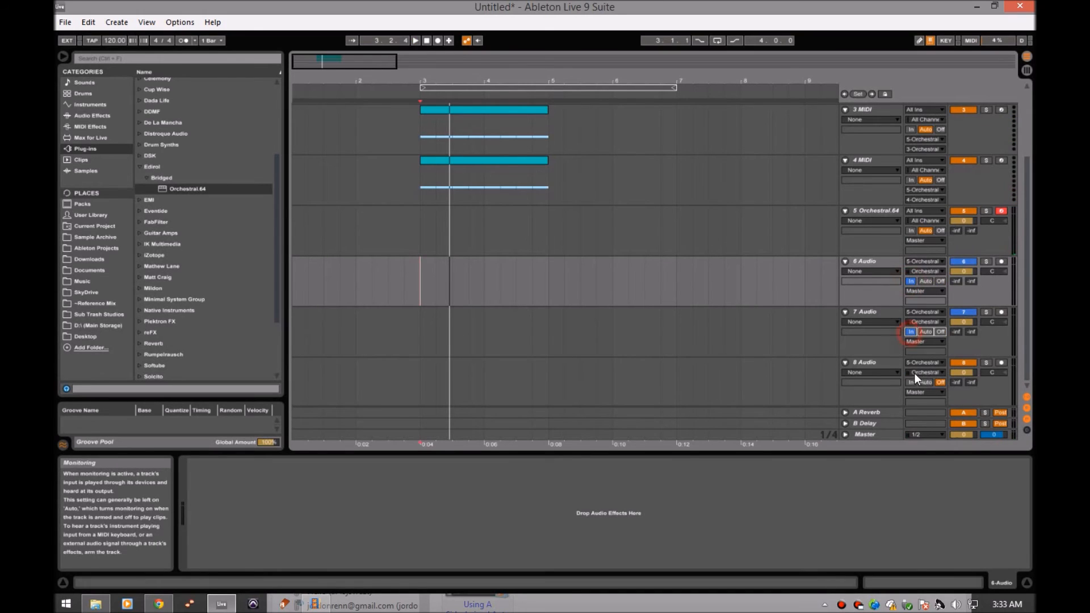
pyautogui.click(911, 383)
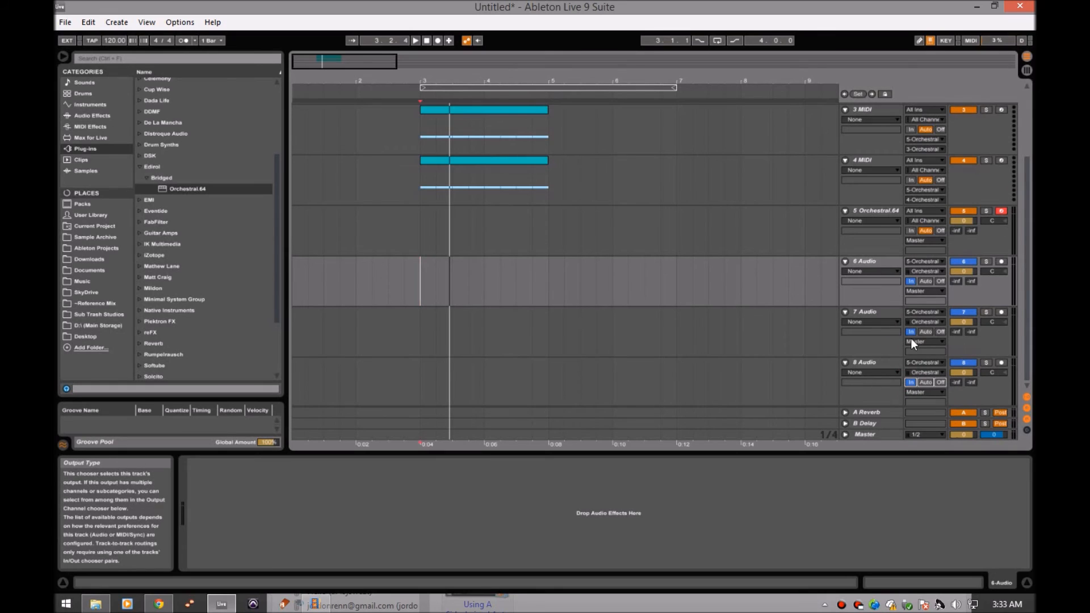
# Play the arrangement from bar 3 and solo 5 Orchestral.64 and 6 Audio alternately to audition their outputs.
pyautogui.press('space')
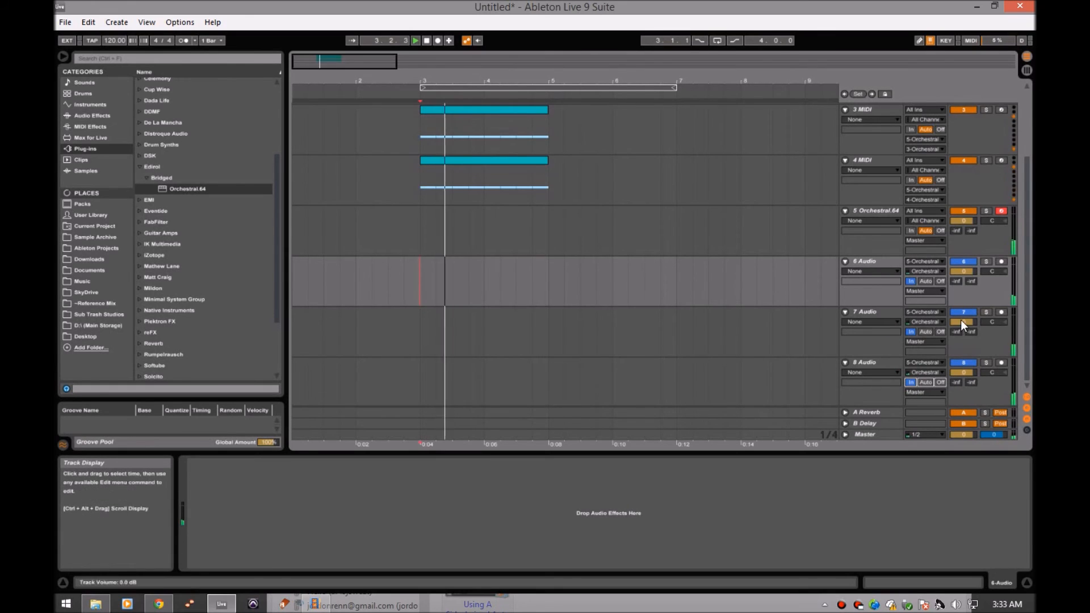
pyautogui.click(988, 211)
pyautogui.click(987, 261)
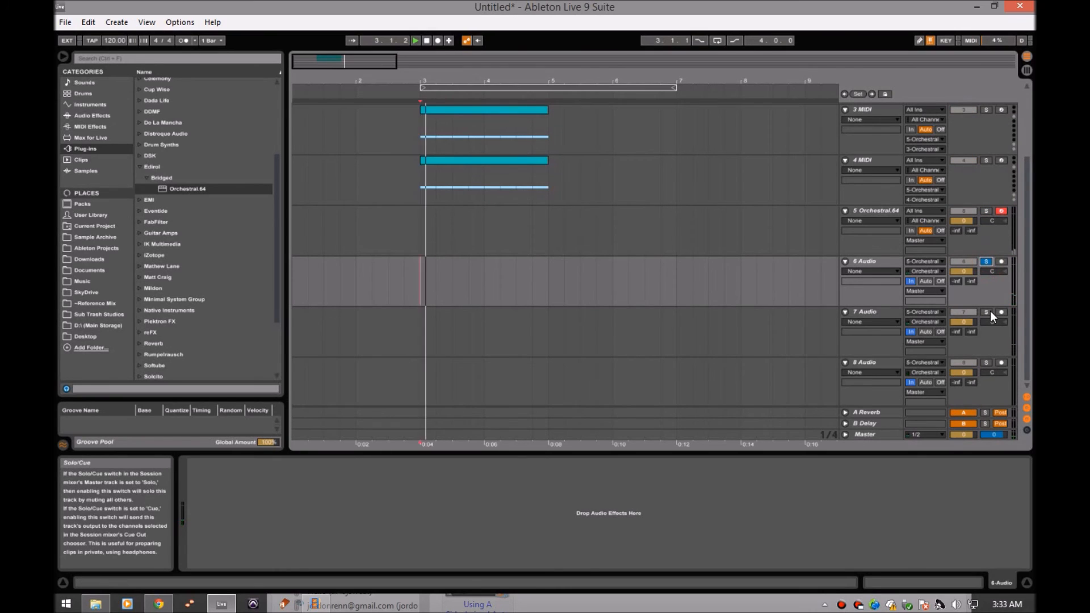
pyautogui.click(986, 211)
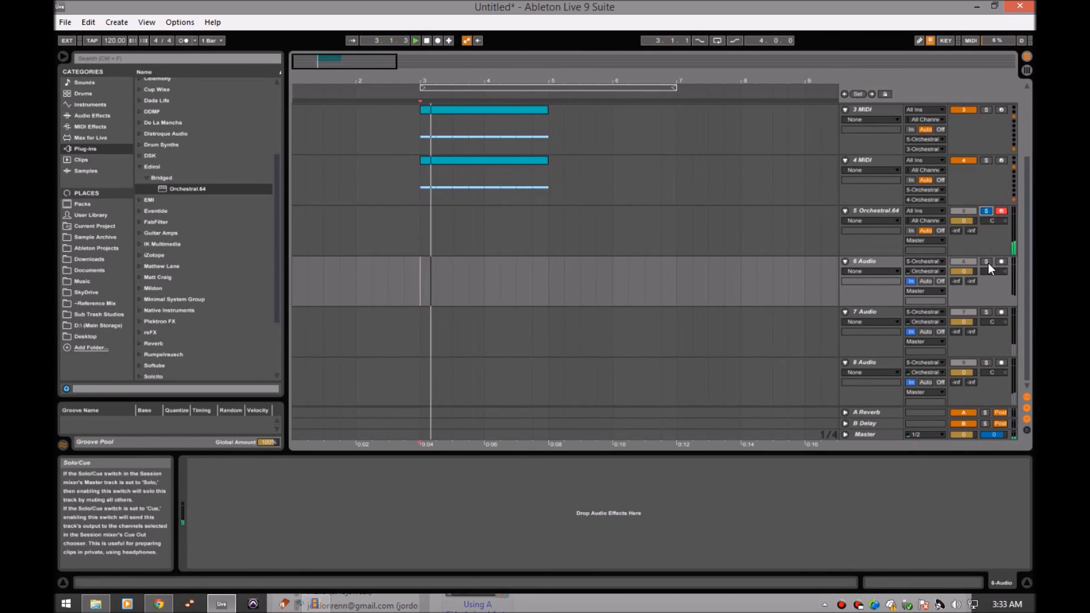
pyautogui.click(986, 261)
# Solo 7 Audio, add 5 Orchestral.64 to the solo, and play both from bar 3 to audition them together.
pyautogui.click(986, 312)
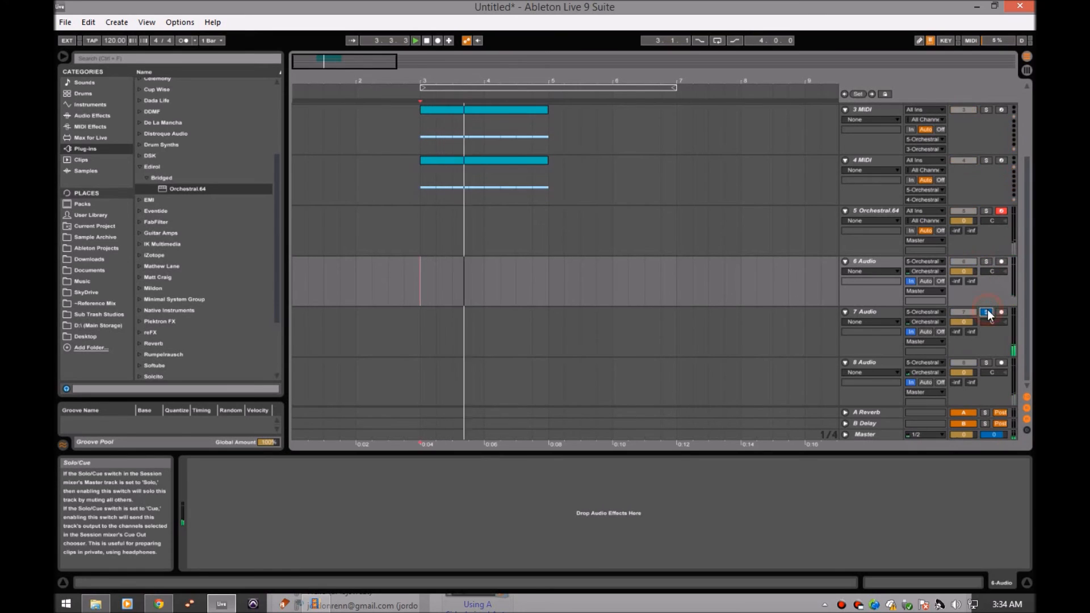
pyautogui.keyDown('ctrl'); pyautogui.click(986, 211); pyautogui.keyUp('ctrl')
pyautogui.press('space')
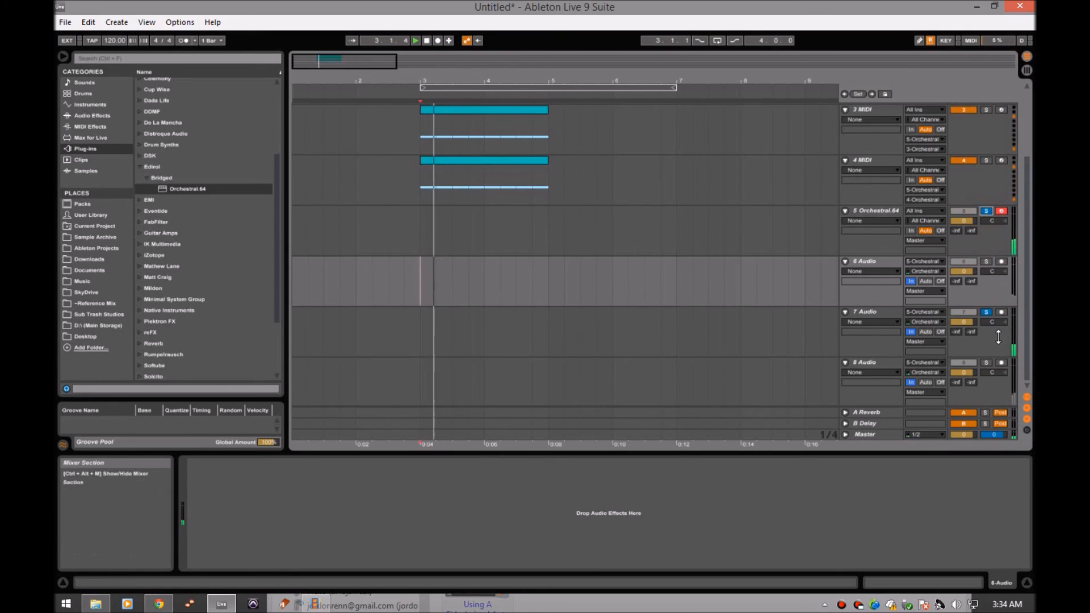
# Audition 8 Audio soloed alone and together with 5 Orchestral.64 from bar 3, stop playback, and clear the solos.
pyautogui.click(986, 362)
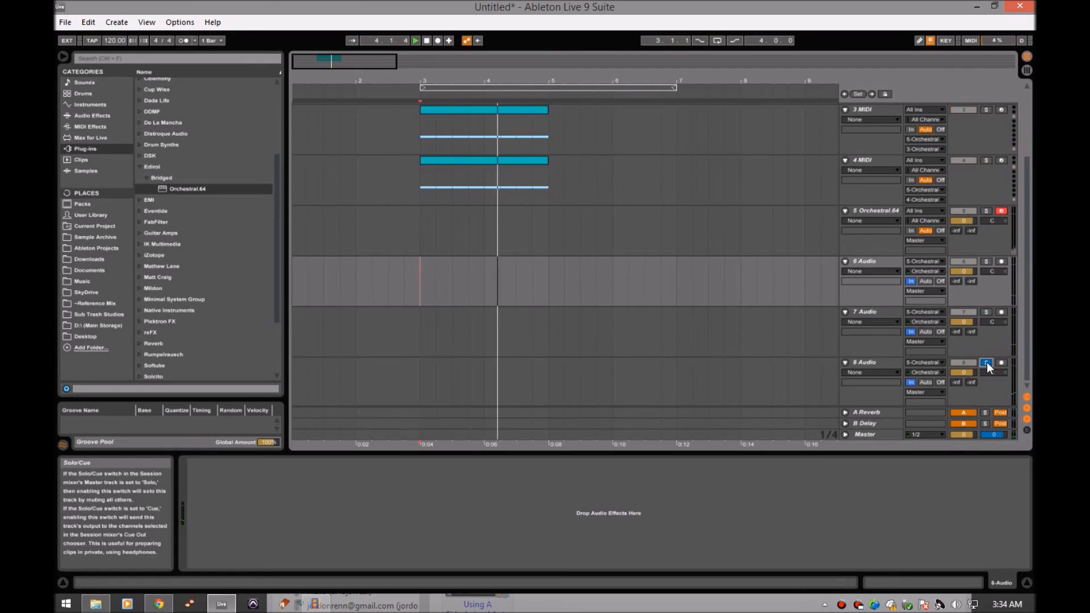
pyautogui.keyDown('ctrl'); pyautogui.click(986, 210); pyautogui.keyUp('ctrl')
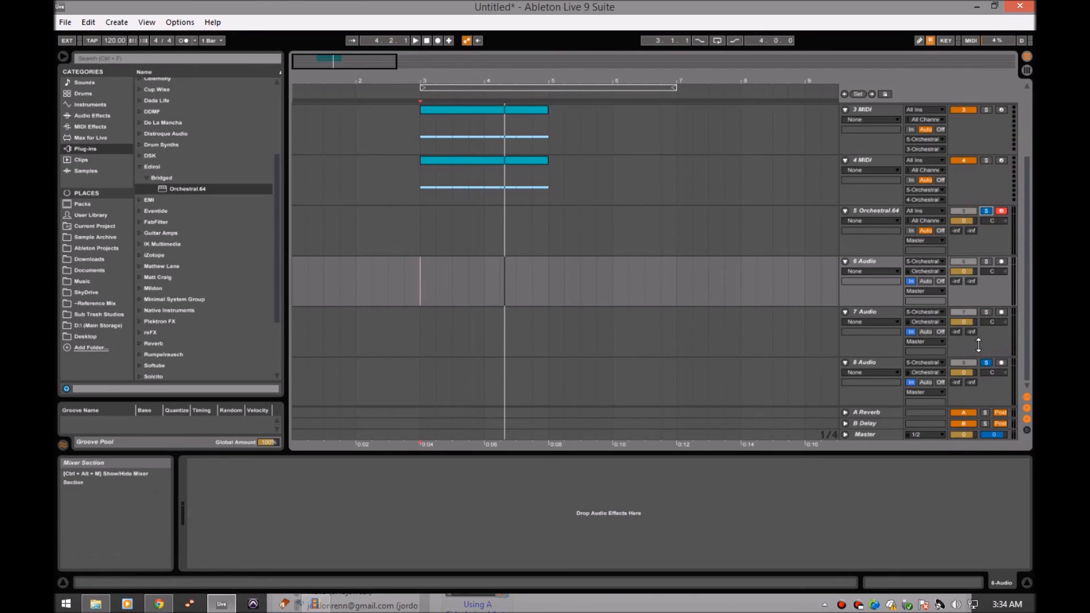
pyautogui.click(431, 383)
pyautogui.press('space')
pyautogui.press('space')
pyautogui.click(986, 363)
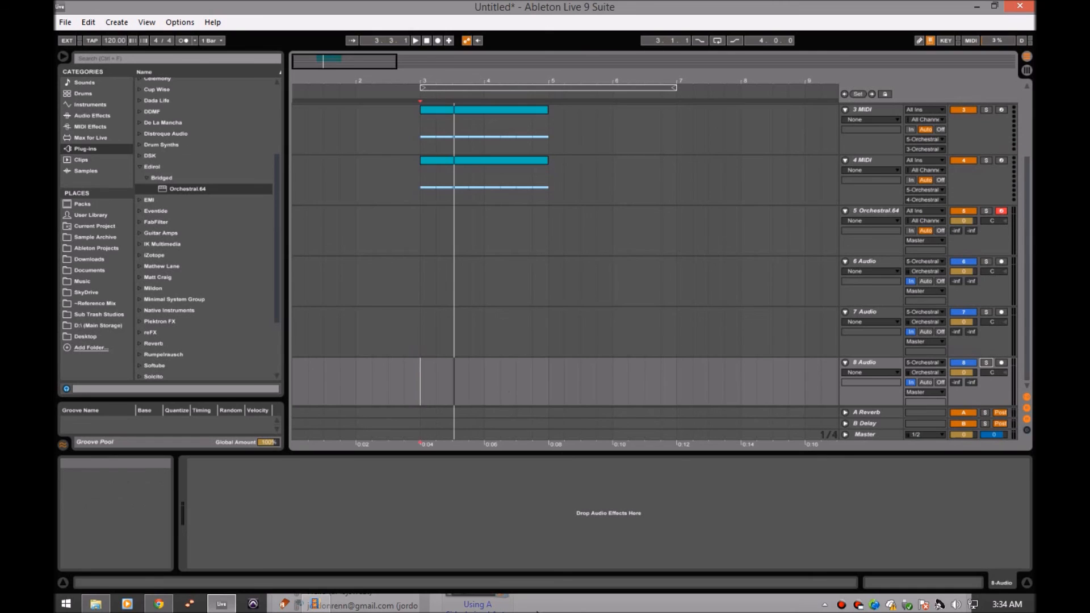
# Reopen the Orchestral.64 instrument window and move it slightly upward to review all sixteen parts.
pyautogui.click(424, 216)
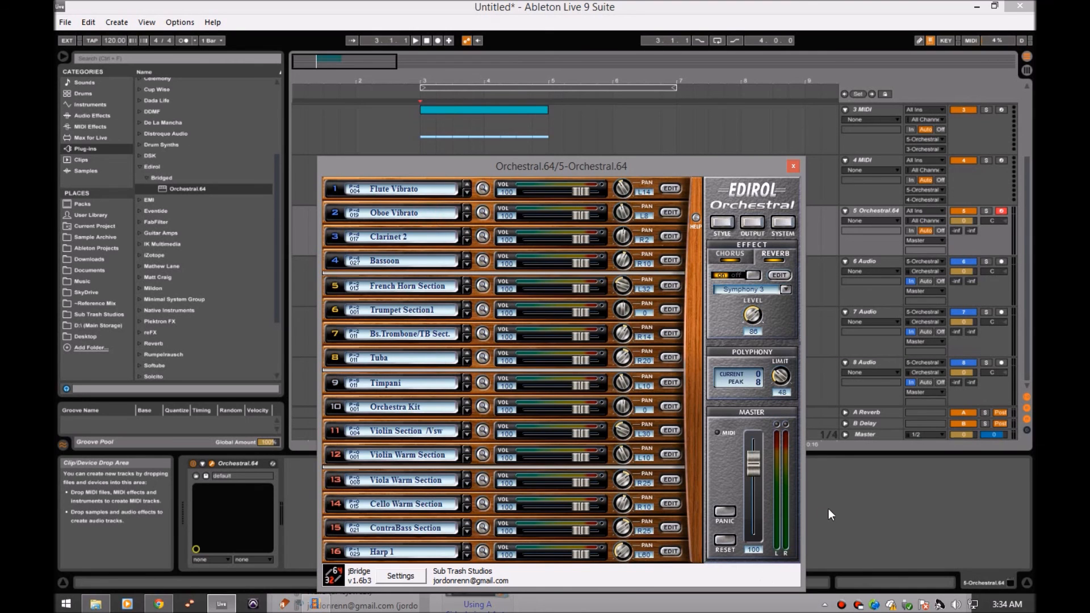
pyautogui.moveTo(571, 168); pyautogui.dragTo(568, 129)
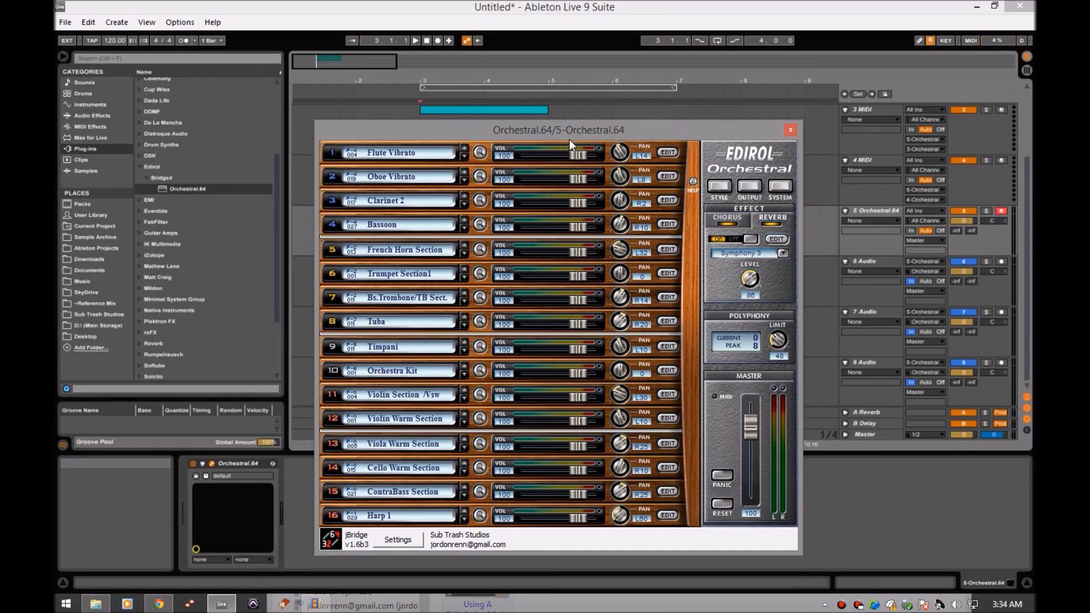
pyautogui.click(656, 608)
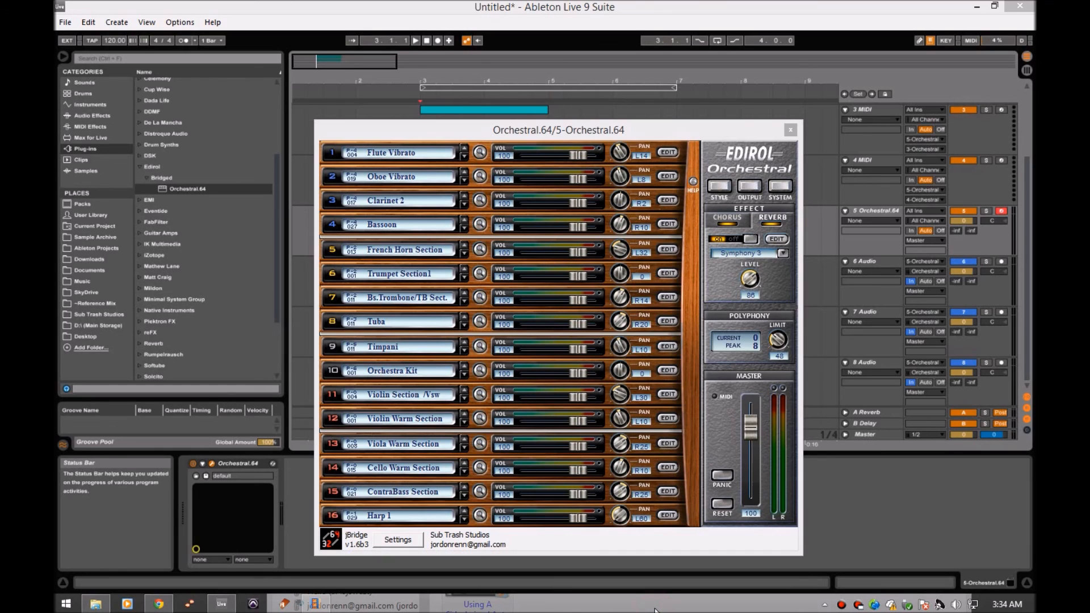